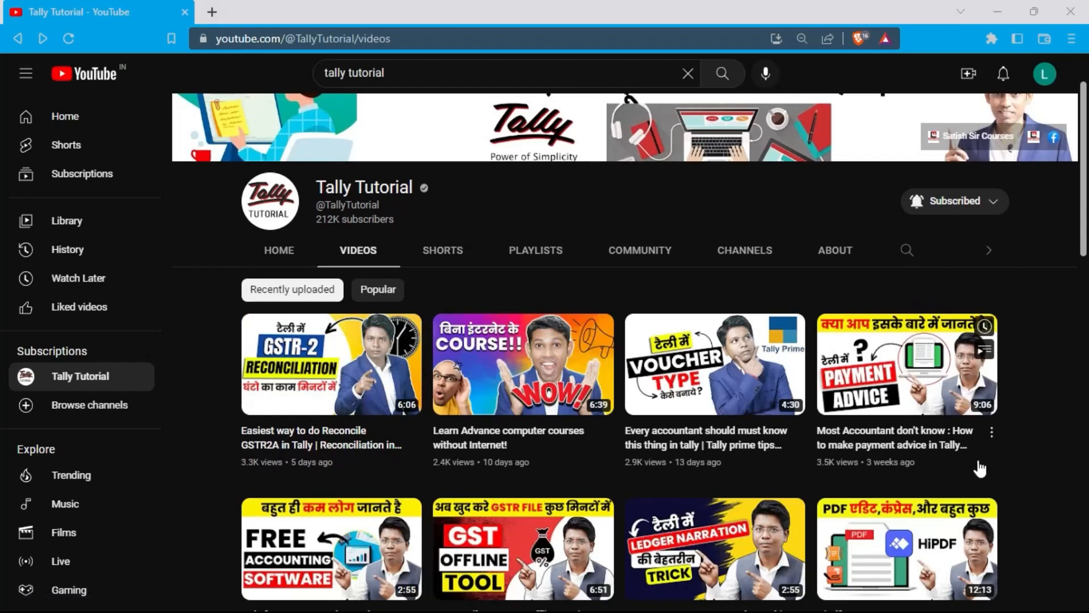
Step: From Gateway of Tally, create a new ledger named HDFC Bank and skip the alias
{"action": "scroll", "coordinate": [1016, 452], "scroll_direction": "down", "scroll_amount": 3}
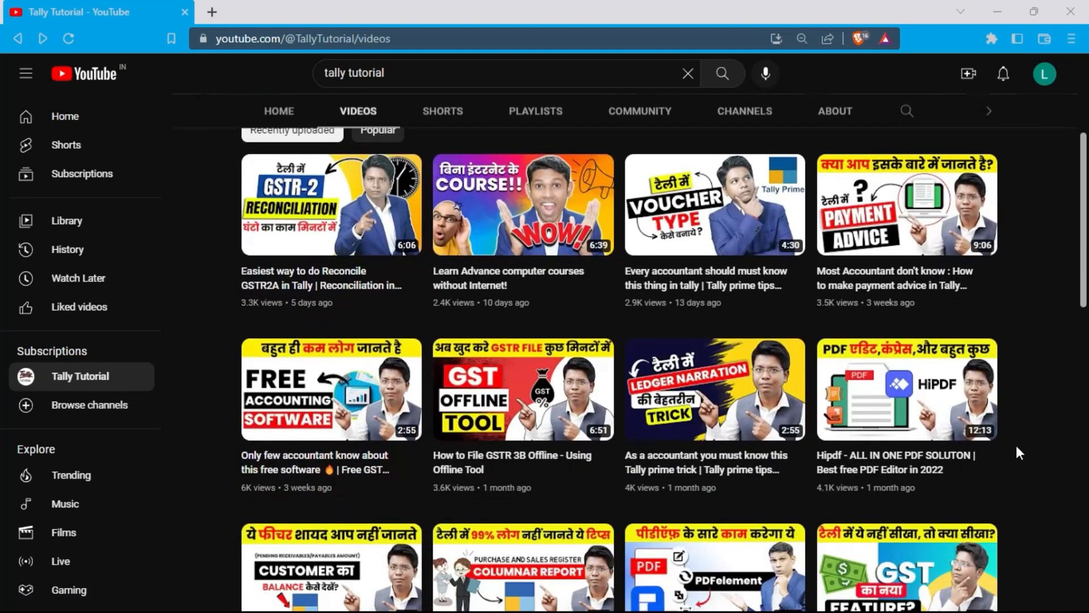
{"action": "scroll", "coordinate": [1016, 452], "scroll_direction": "down", "scroll_amount": 3}
{"action": "scroll", "coordinate": [1016, 452], "scroll_direction": "down", "scroll_amount": 5}
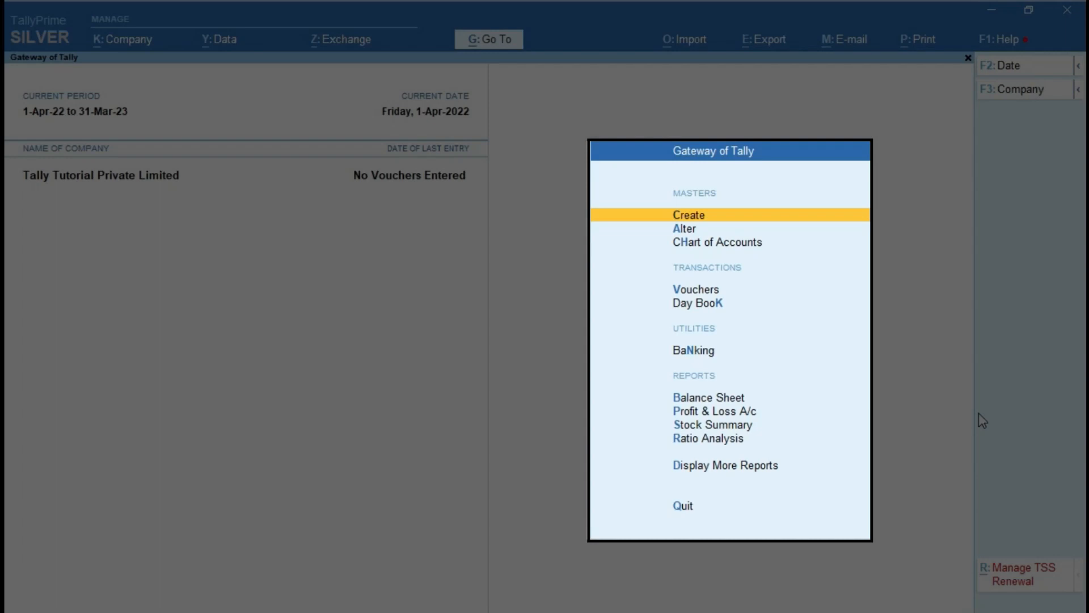
{"action": "key", "text": "Return"}
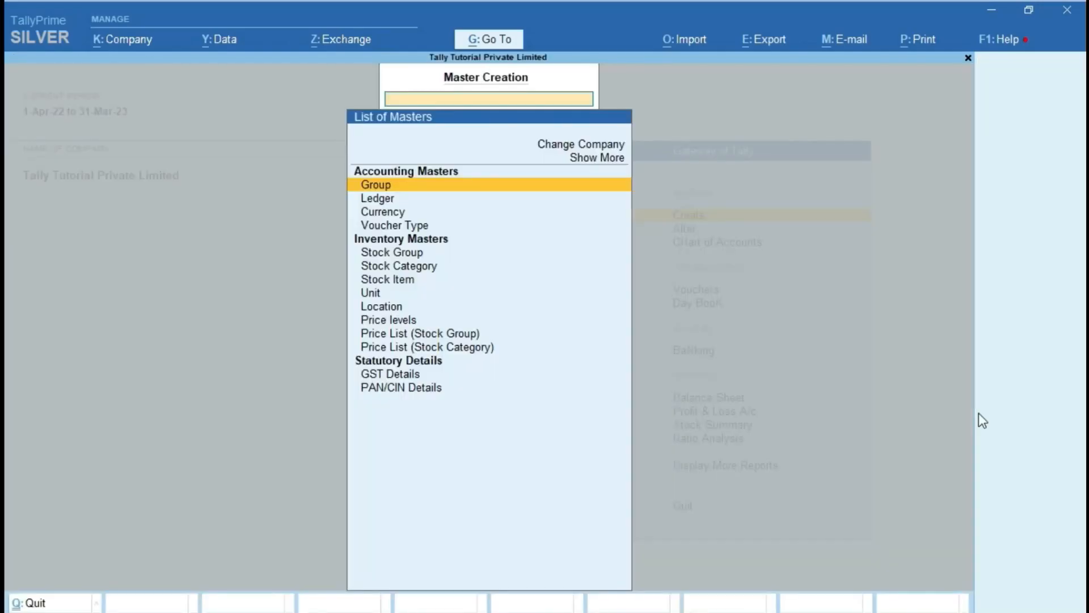
{"action": "key", "text": "Down"}
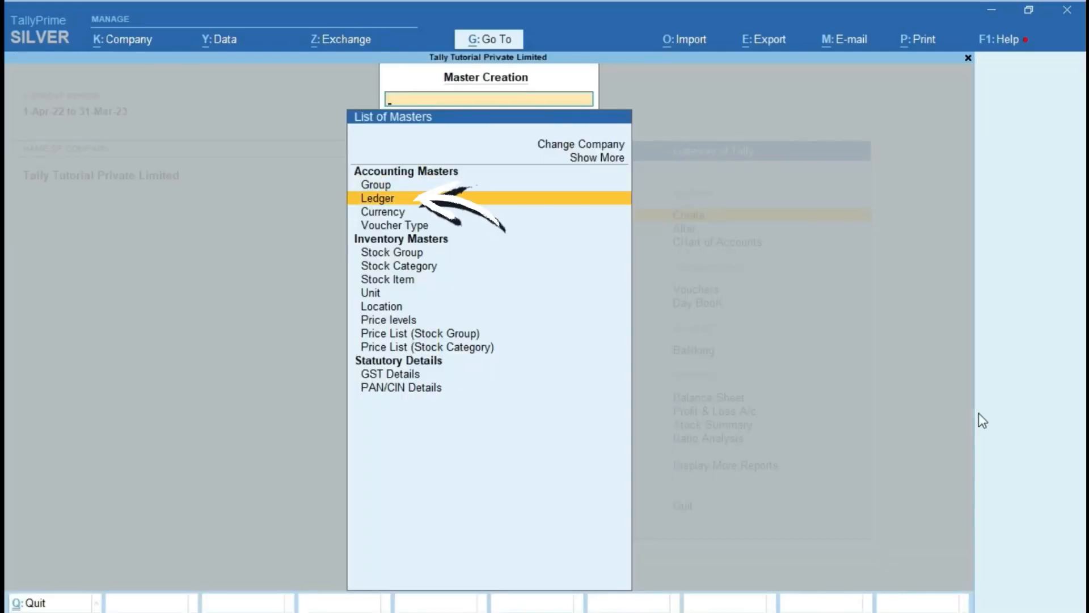
{"action": "key", "text": "Return"}
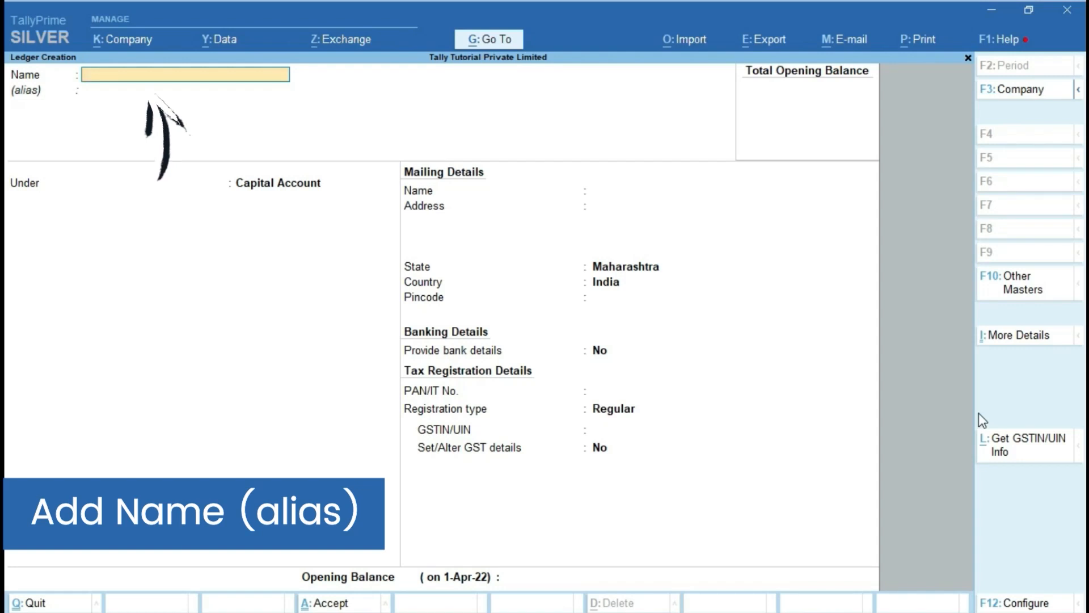
{"action": "type", "text": "HD"}
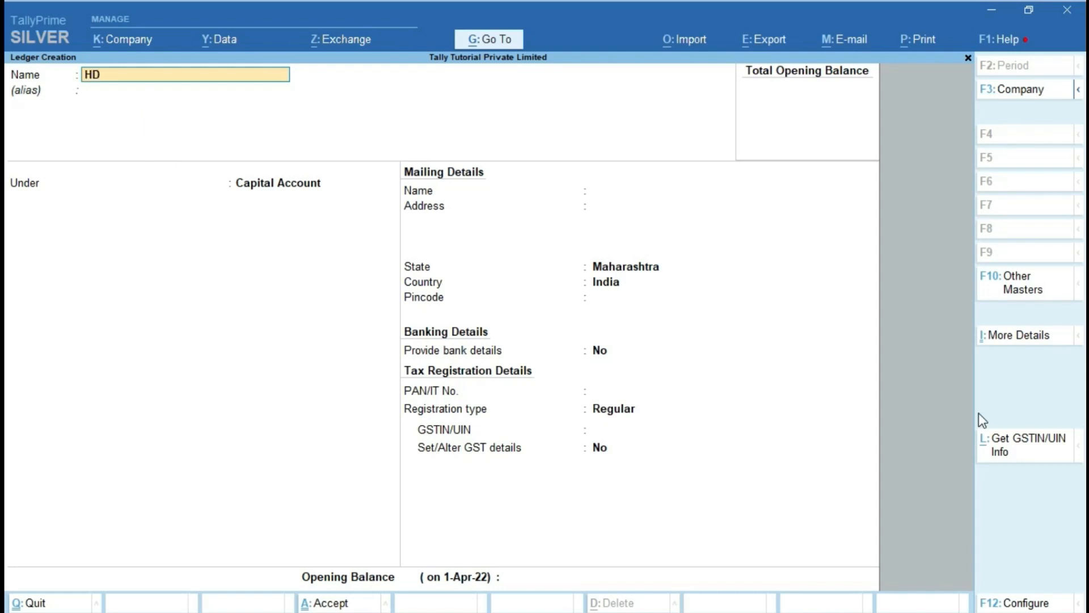
{"action": "type", "text": "FC Bank"}
{"action": "key", "text": "Return"}
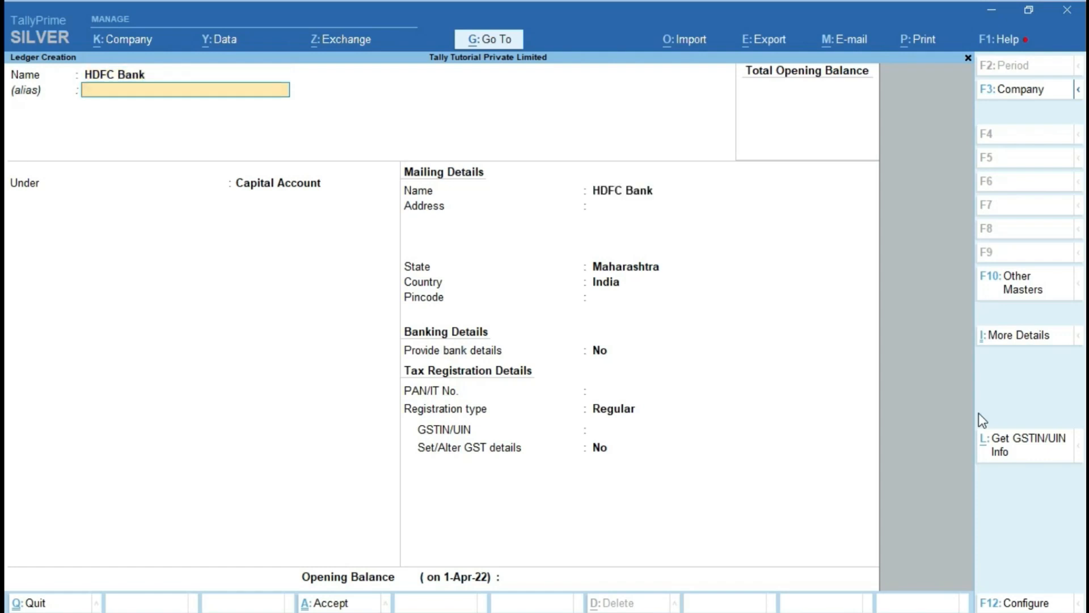
{"action": "key", "text": "Return"}
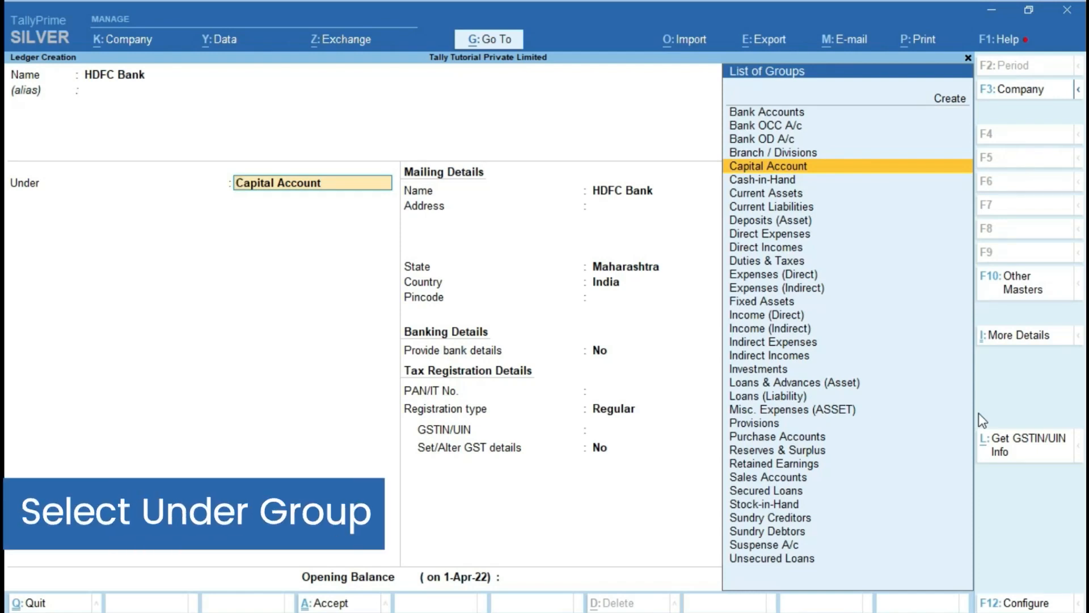
Step: Choose Bank Accounts as the HDFC Bank ledger's group
{"action": "type", "text": "Ba"}
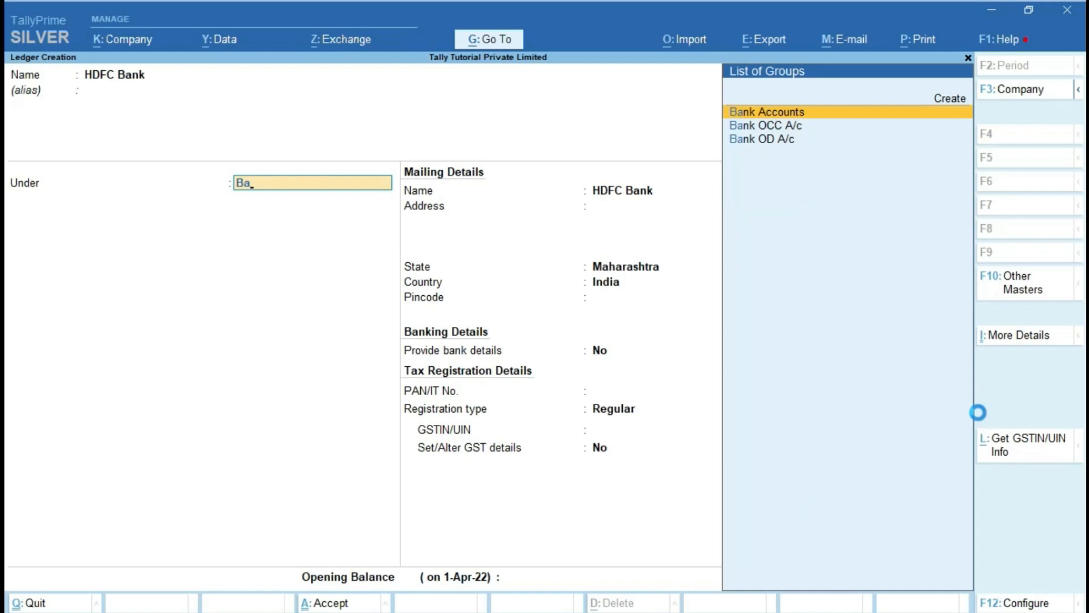
{"action": "key", "text": "Return"}
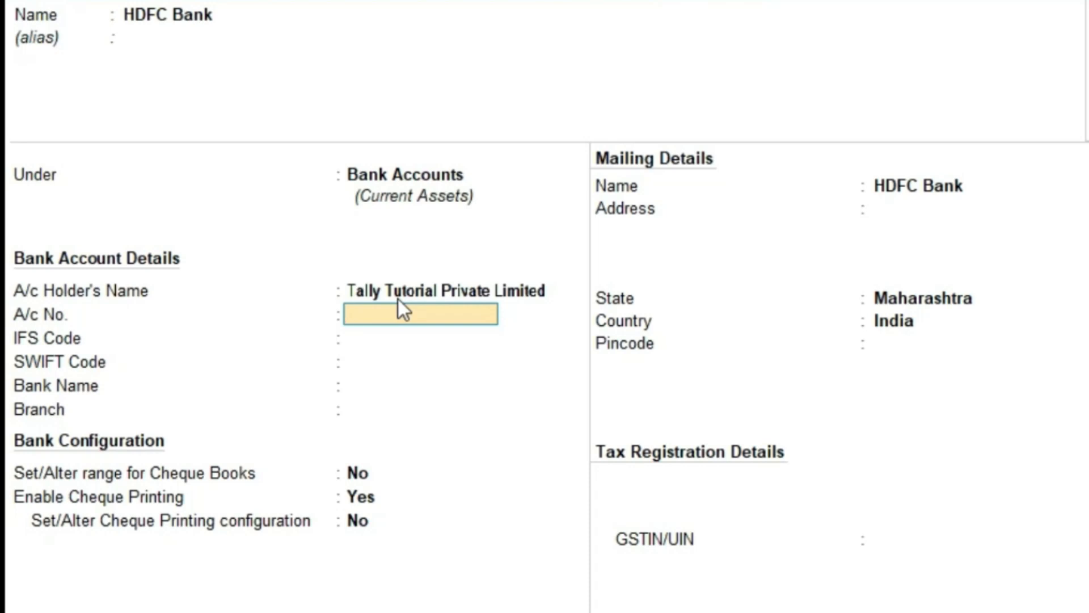
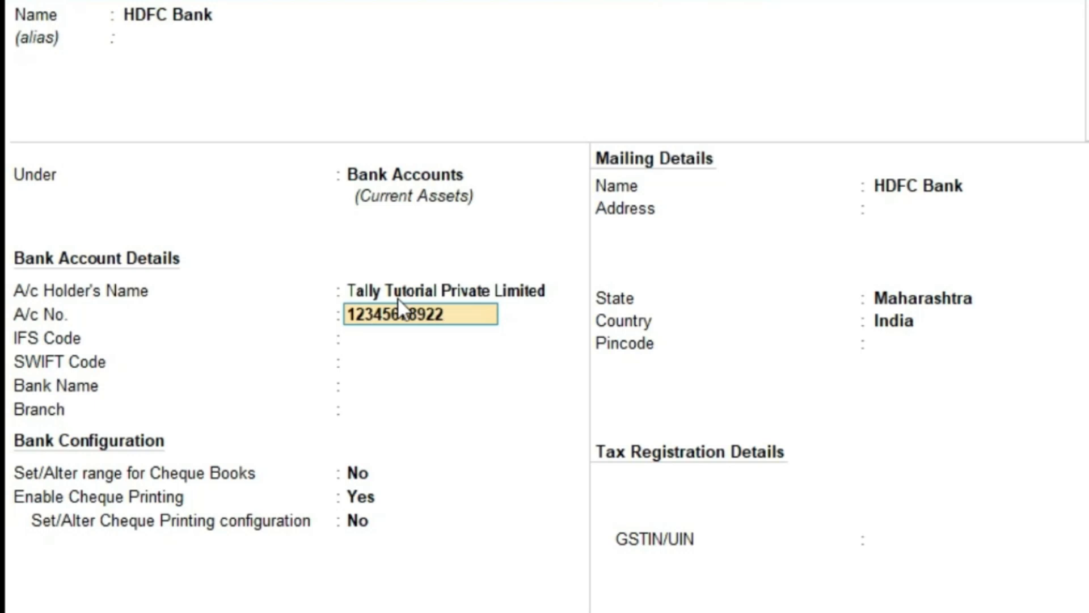
Step: Enter the bank account number and IFS code HDFC0001234, leaving SWIFT code blank
{"action": "key", "text": "Return"}
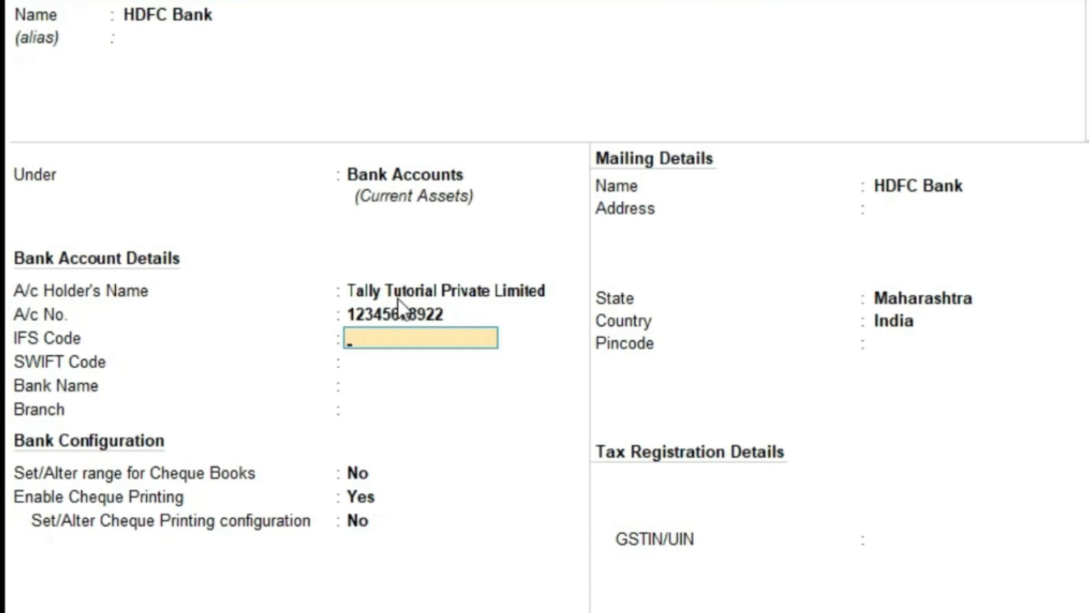
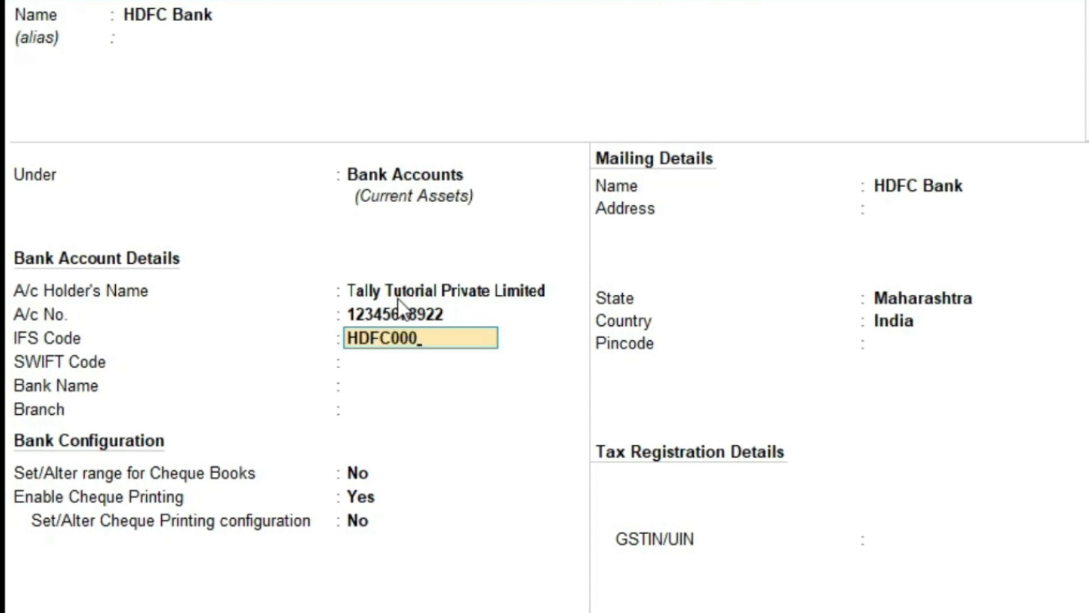
{"action": "key", "text": "Return"}
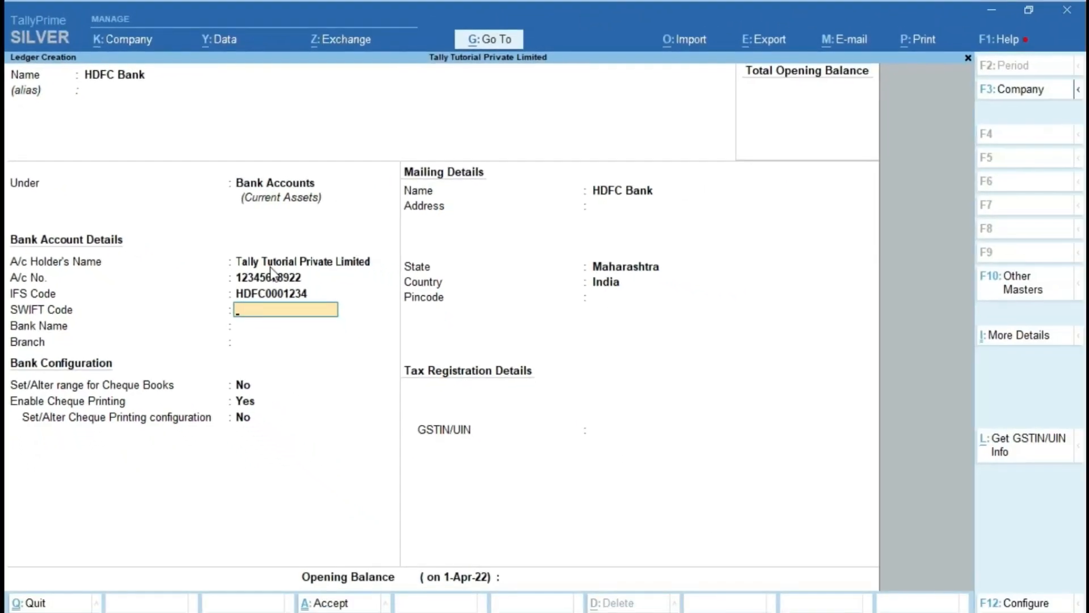
{"action": "key", "text": "Return"}
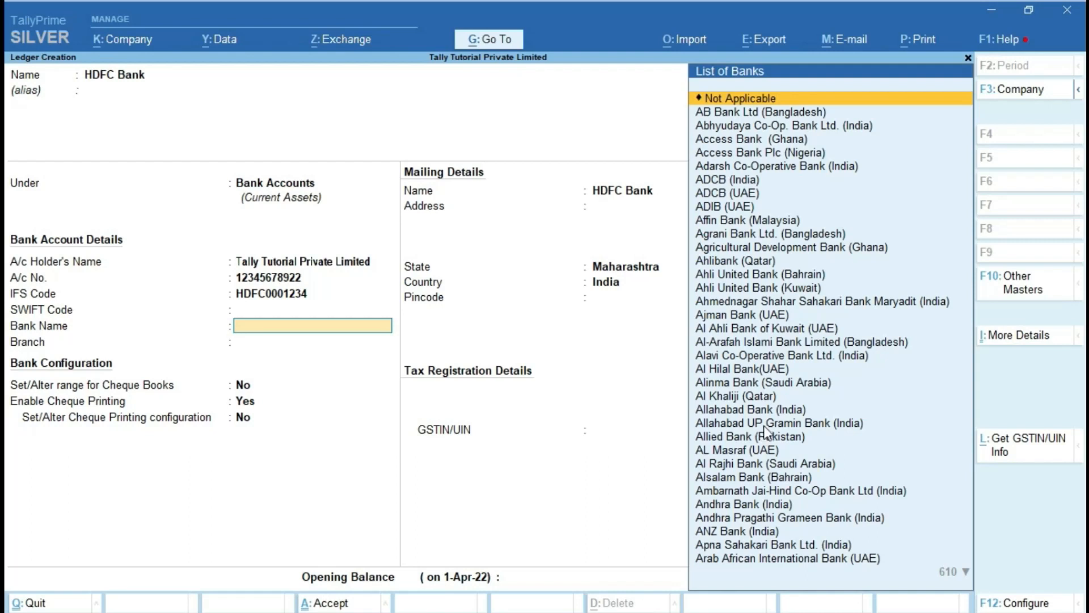
Step: Pick HDFC Bank (India) from the bank list and enter Vikhroli as the branch
{"action": "type", "text": "HD"}
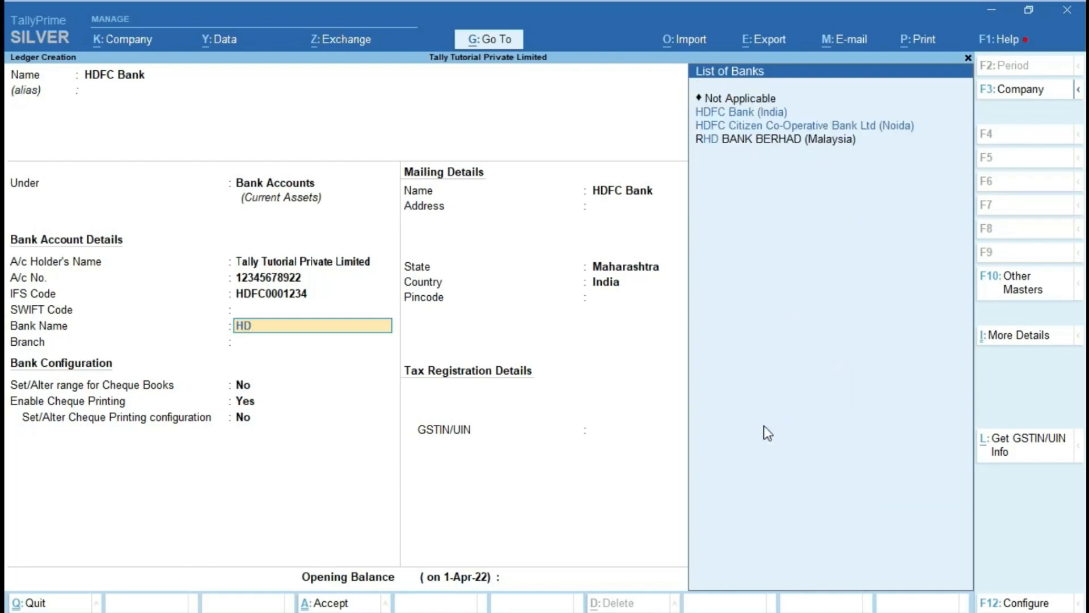
{"action": "key", "text": "Down"}
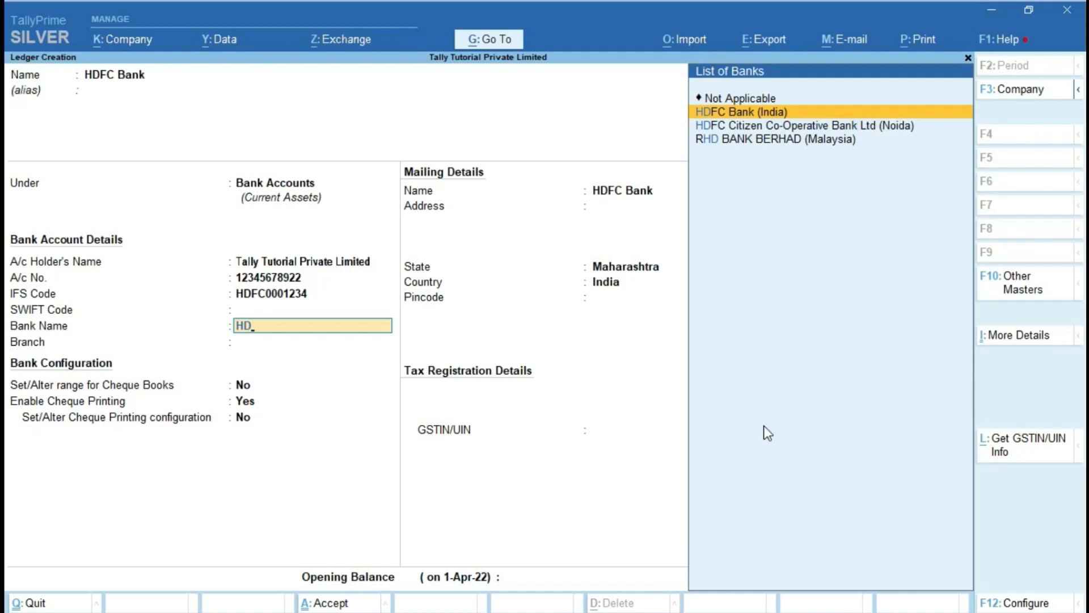
{"action": "key", "text": "Return"}
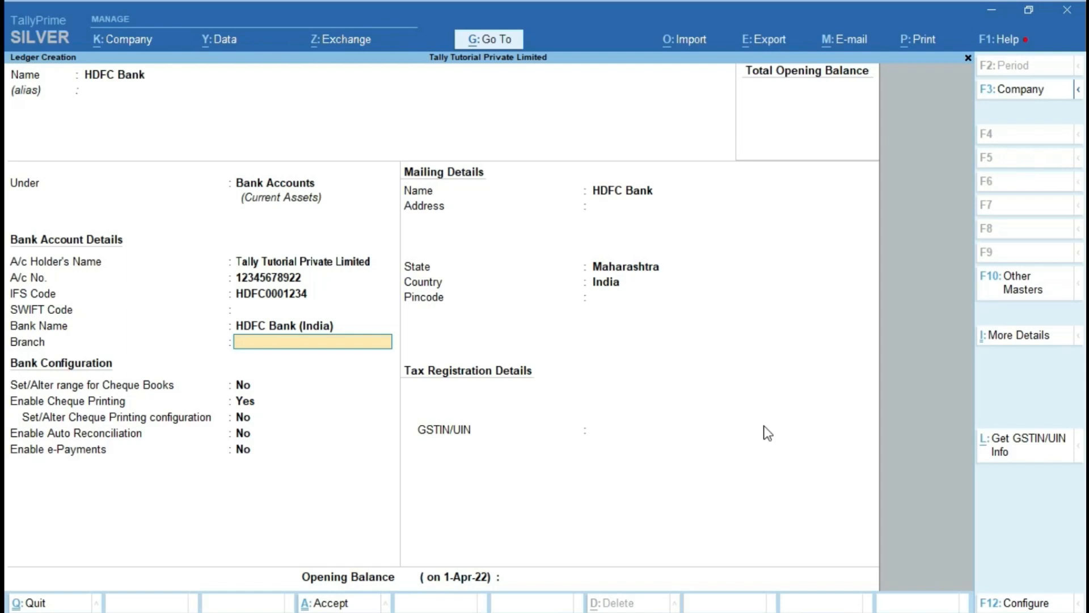
{"action": "type", "text": "Vikhroli"}
{"action": "key", "text": "Return"}
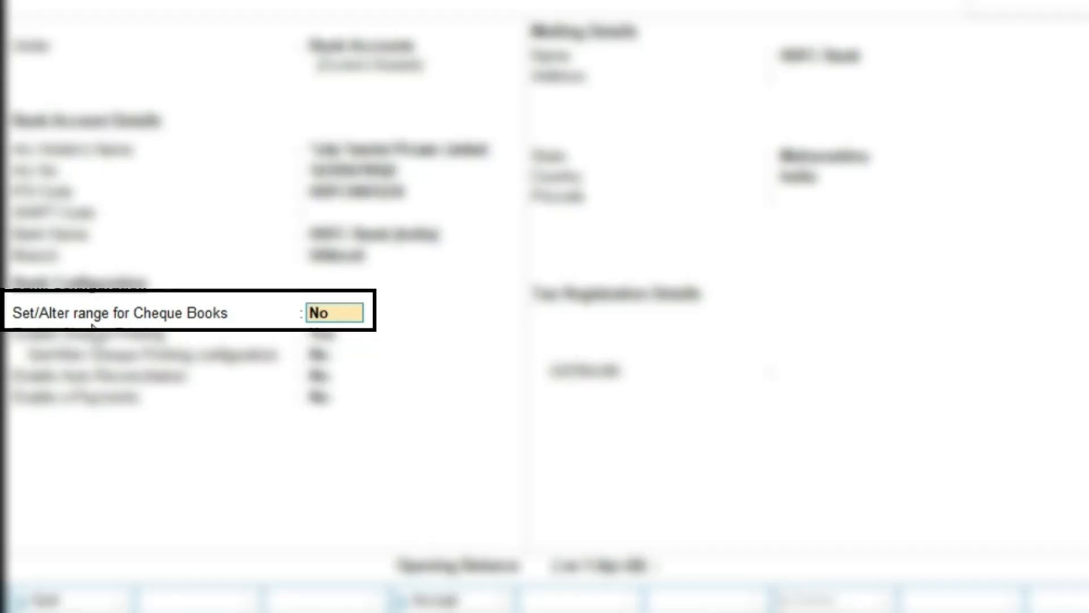
Step: Enable cheque book ranges and enter cheques 100099 to 100299, 201 cheques
{"action": "type", "text": "y"}
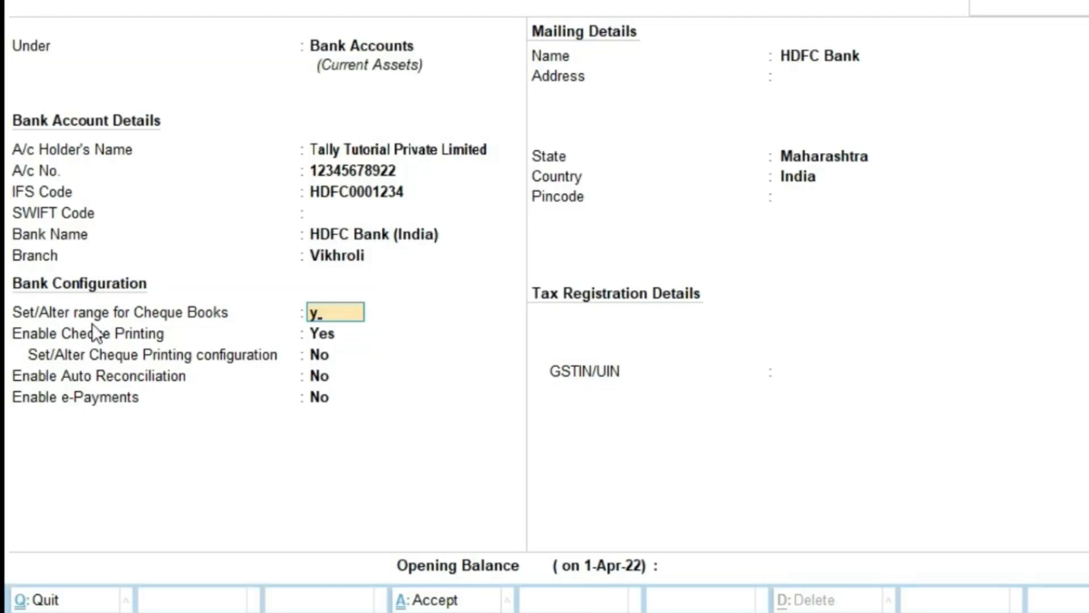
{"action": "key", "text": "Return"}
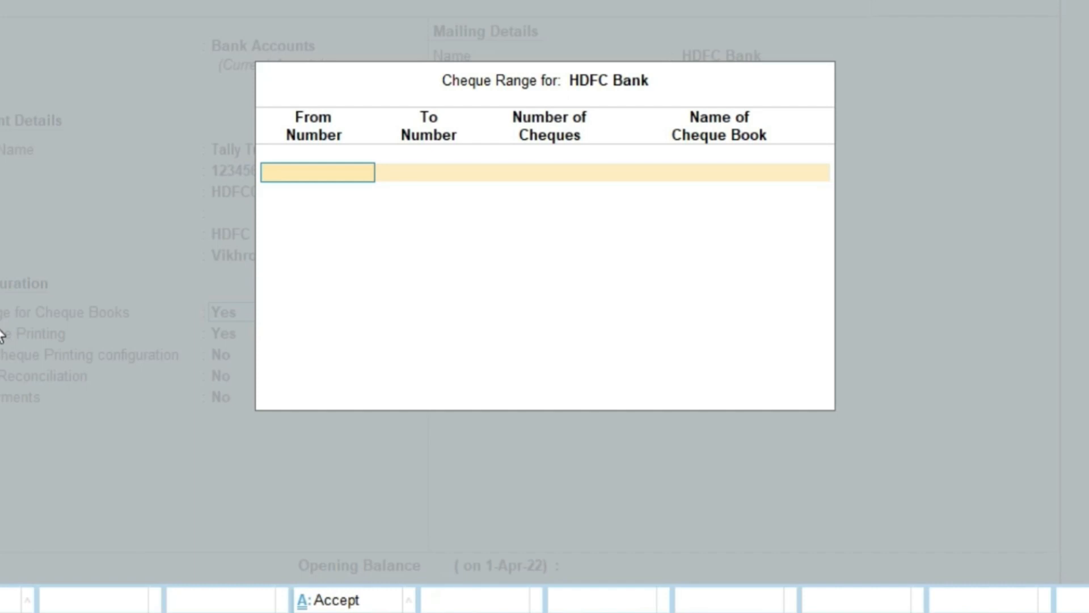
{"action": "type", "text": "100099"}
{"action": "key", "text": "Return"}
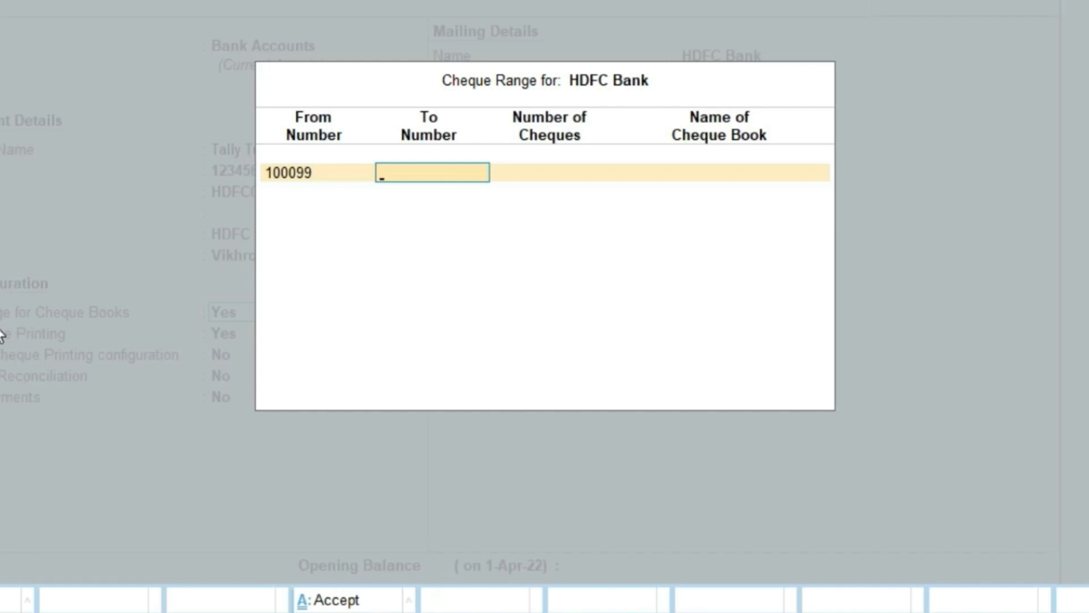
{"action": "type", "text": "100299"}
{"action": "key", "text": "Return"}
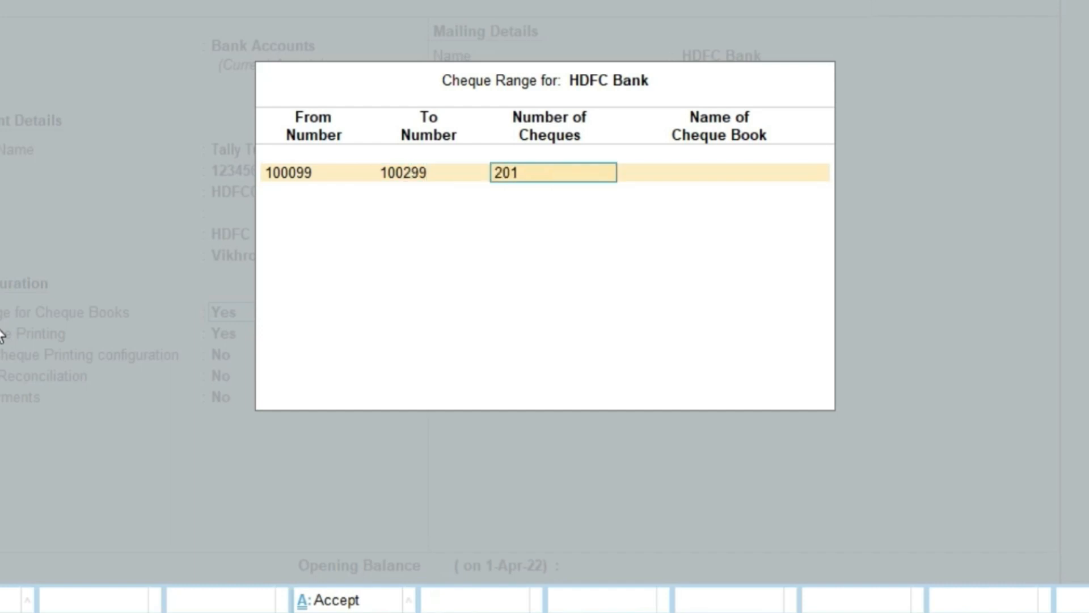
{"action": "key", "text": "Return"}
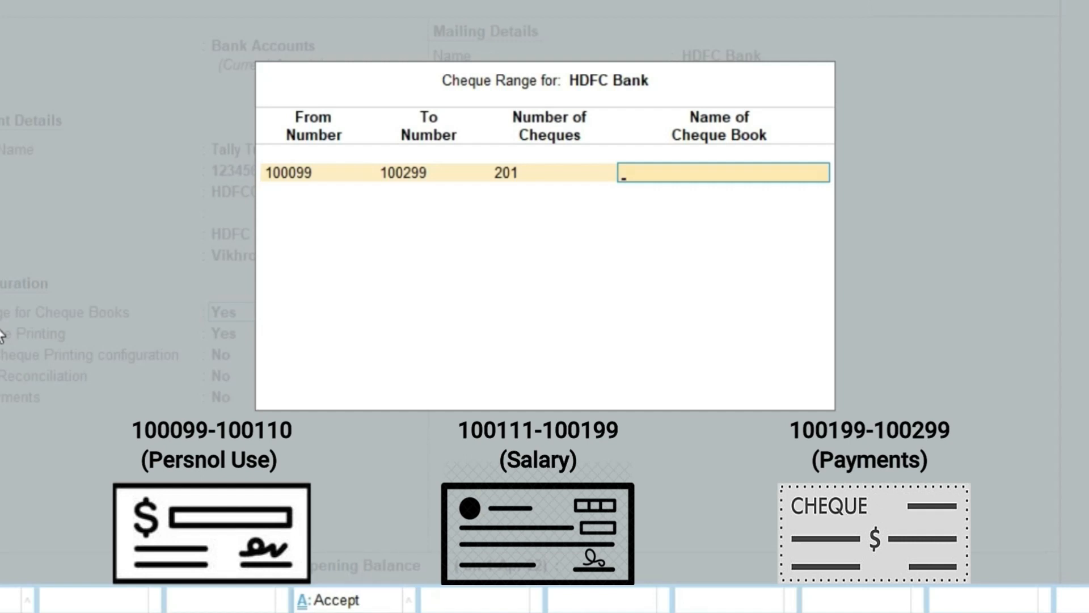
Step: Name the cheque book Payment and finish the cheque range entry
{"action": "type", "text": "Payn"}
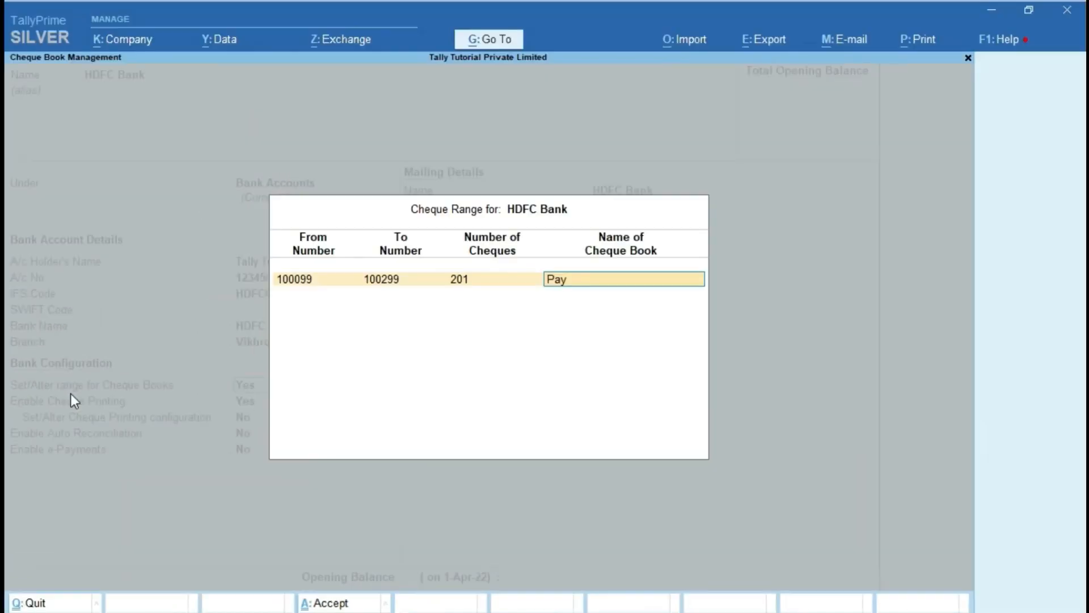
{"action": "type", "text": "ment"}
{"action": "key", "text": "Return"}
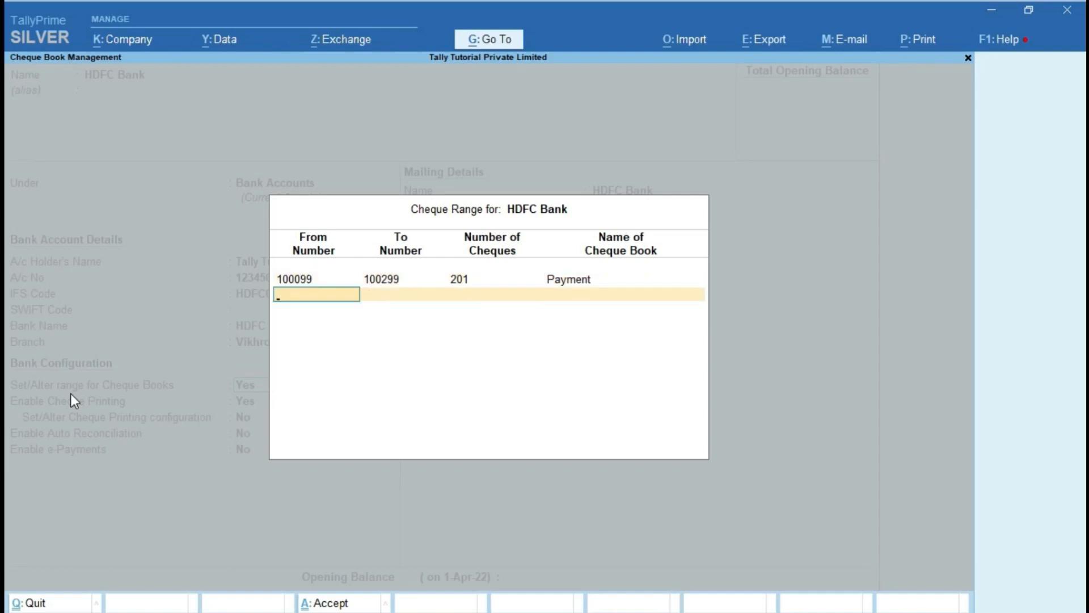
{"action": "key", "text": "Return"}
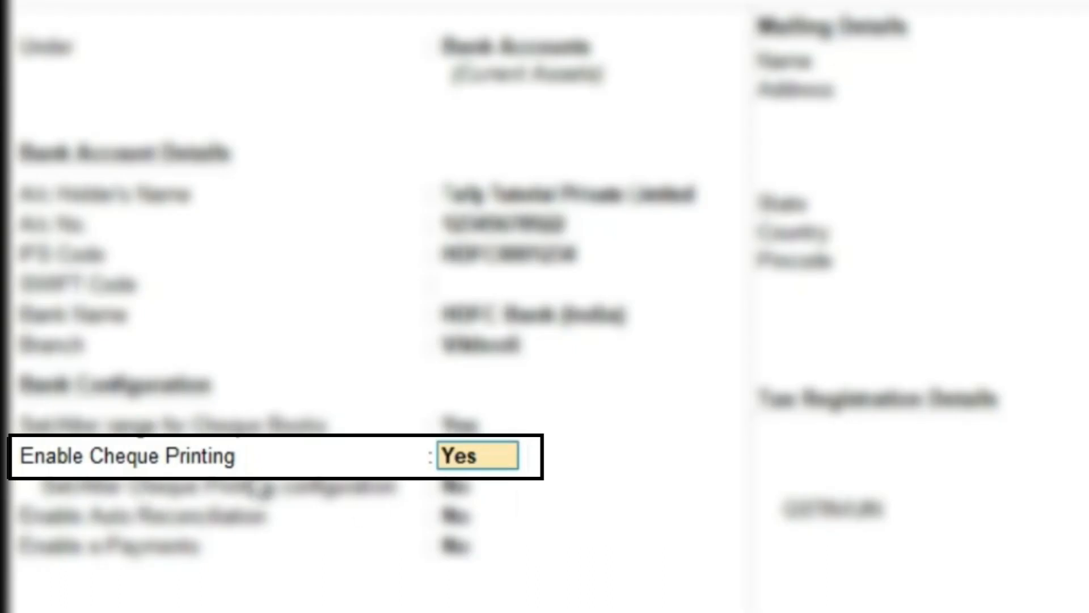
Step: Keep cheque printing enabled and set cheque printing configuration to Yes
{"action": "key", "text": "Return"}
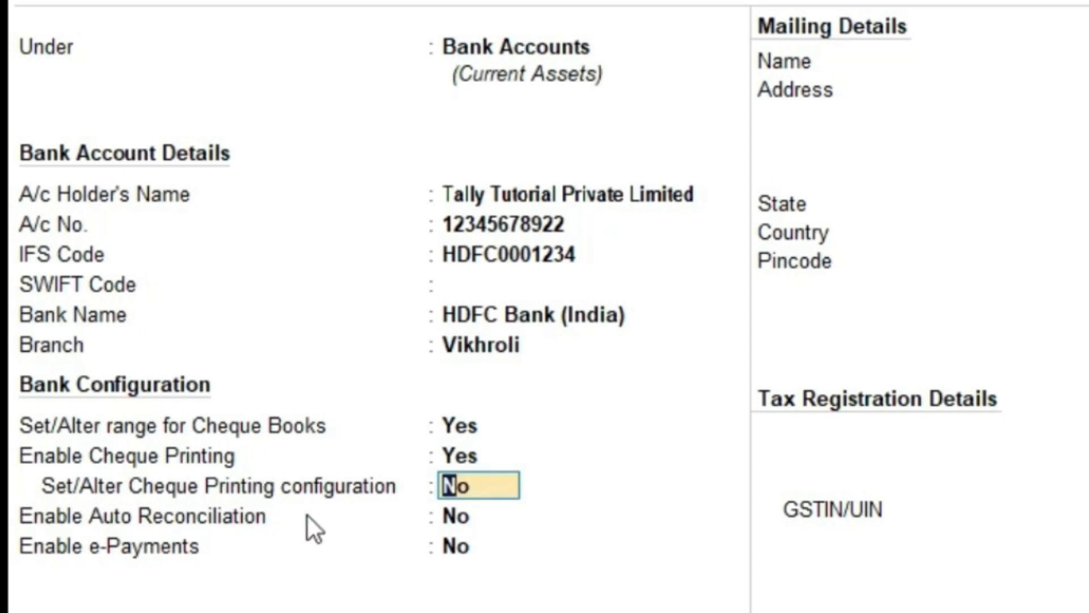
{"action": "type", "text": "y"}
{"action": "key", "text": "Return"}
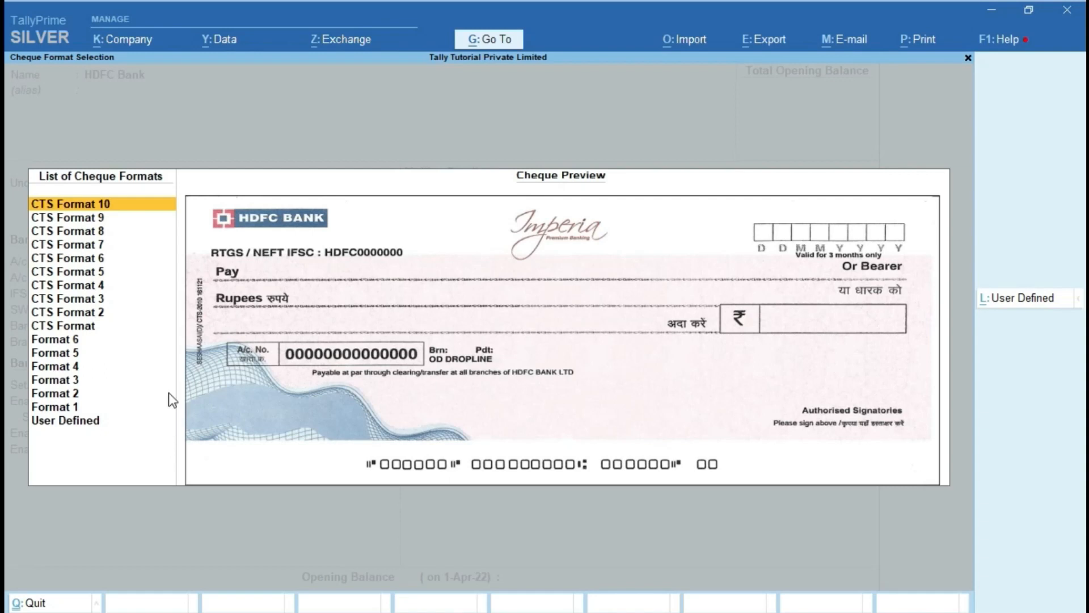
Step: Preview CTS Formats 9 through 5, check CTS Format 5's settings, then continue down the list
{"action": "key", "text": "Down"}
{"action": "key", "text": "Down"}
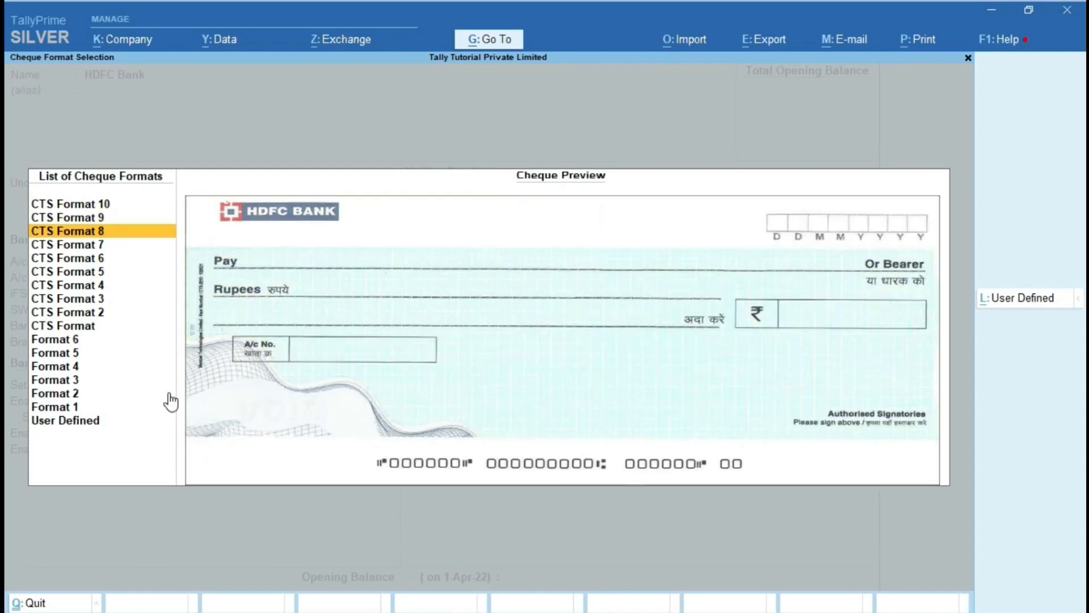
{"action": "key", "text": "Down"}
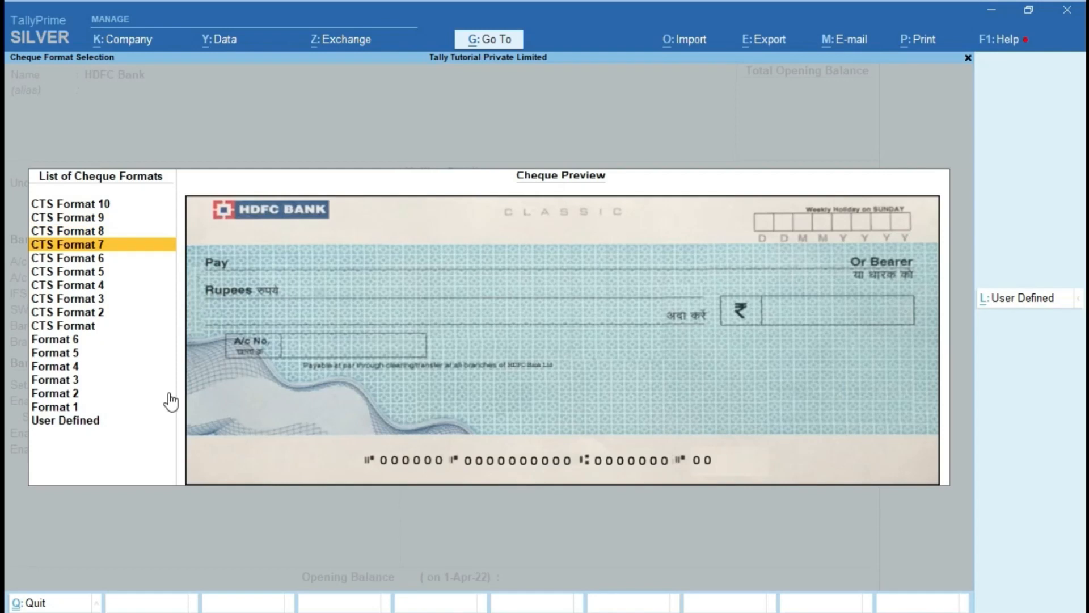
{"action": "key", "text": "Down"}
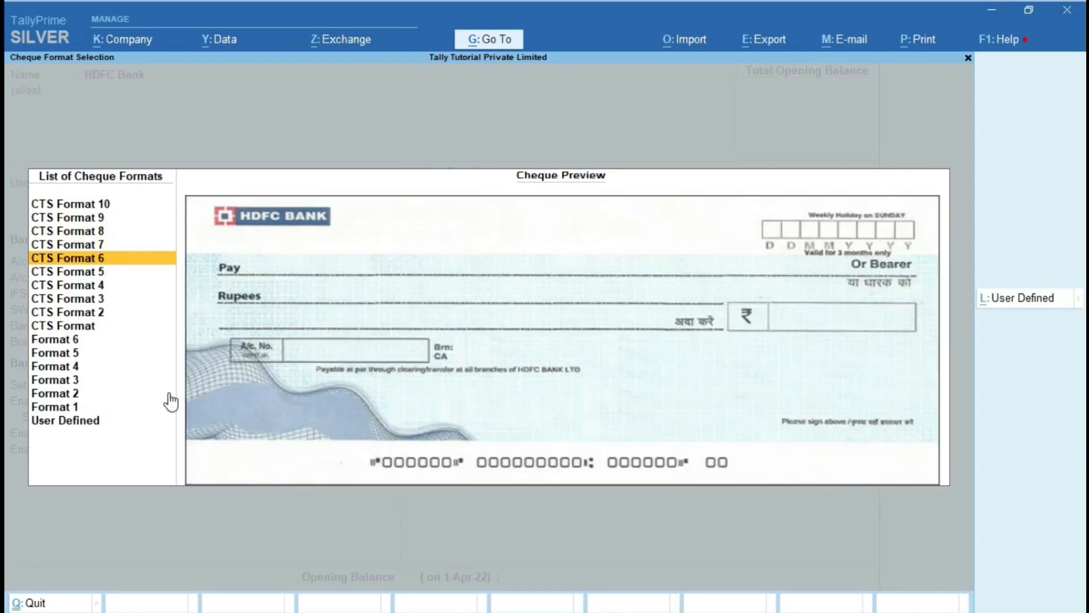
{"action": "key", "text": "Down"}
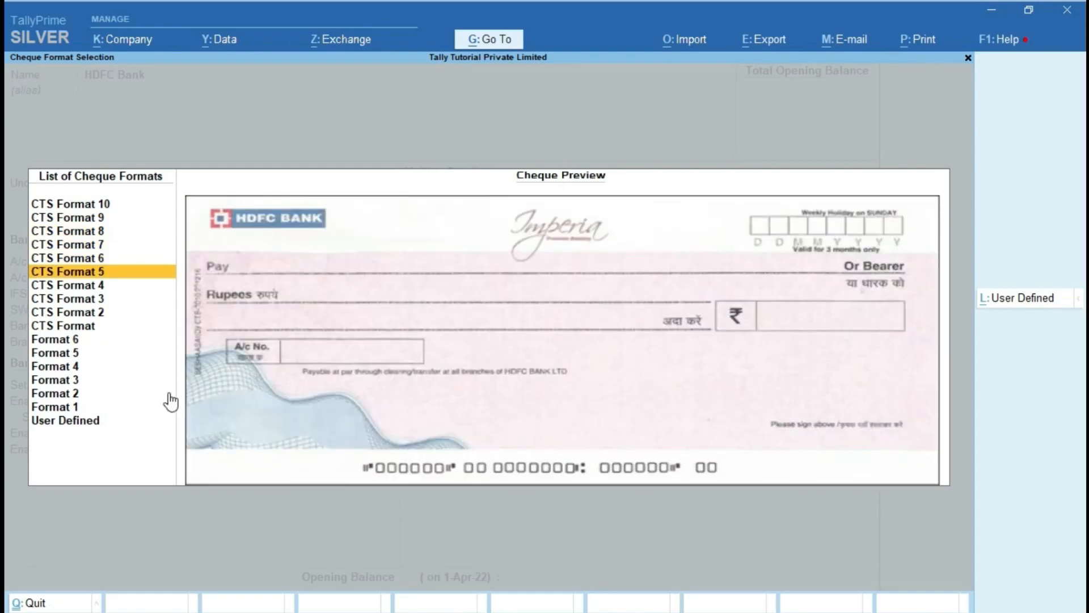
{"action": "key", "text": "Return"}
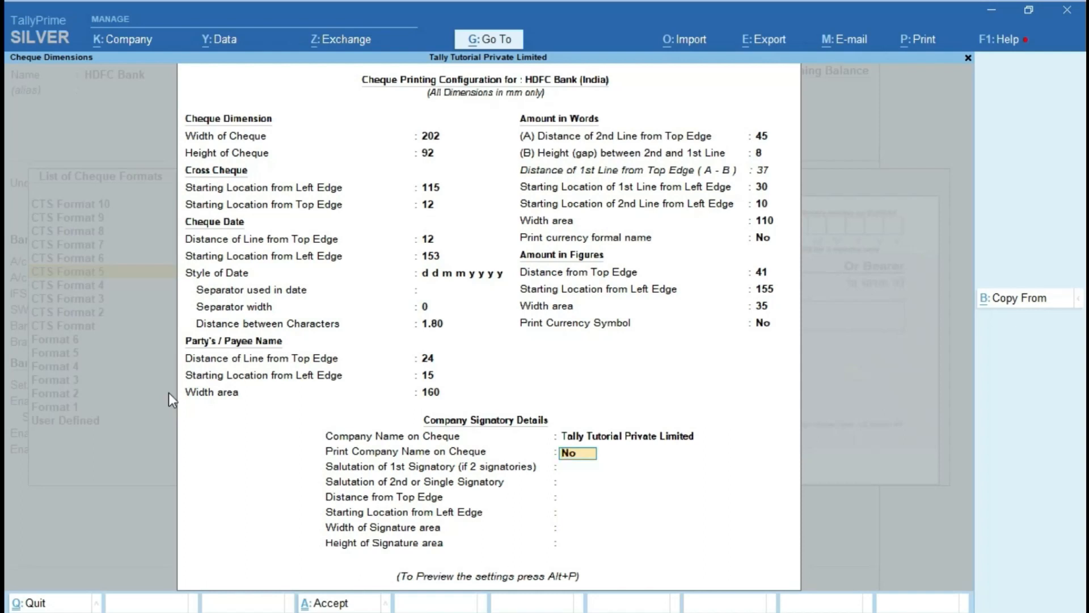
{"action": "key", "text": "Return"}
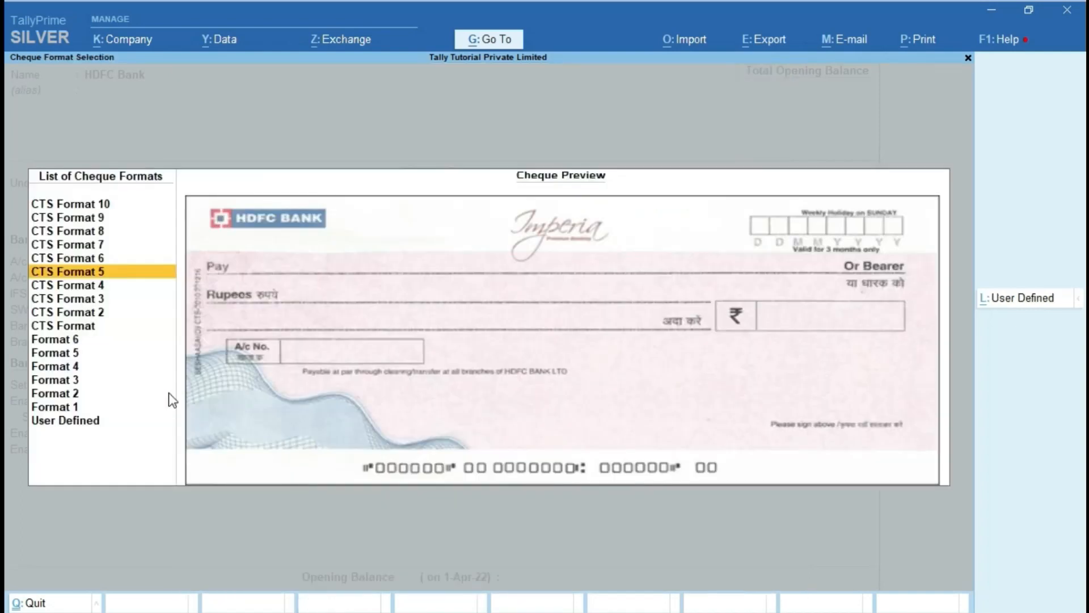
{"action": "key", "text": "Down"}
{"action": "key", "text": "Down"}
{"action": "key", "text": "Down"}
{"action": "key", "text": "Down"}
{"action": "key", "text": "Down"}
{"action": "key", "text": "Down"}
{"action": "key", "text": "Down"}
{"action": "key", "text": "Down"}
{"action": "key", "text": "Down"}
{"action": "key", "text": "Down"}
{"action": "key", "text": "Down"}
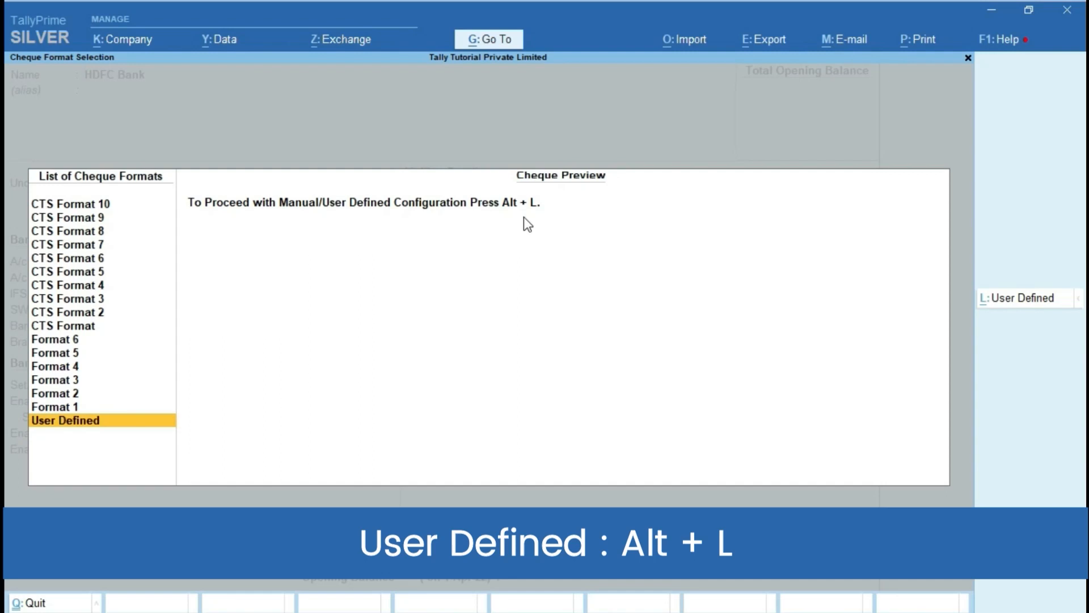
Step: Inspect the blank User Defined cheque dimensions, then preview CTS formats down to plain CTS Format
{"action": "key", "text": "alt+l"}
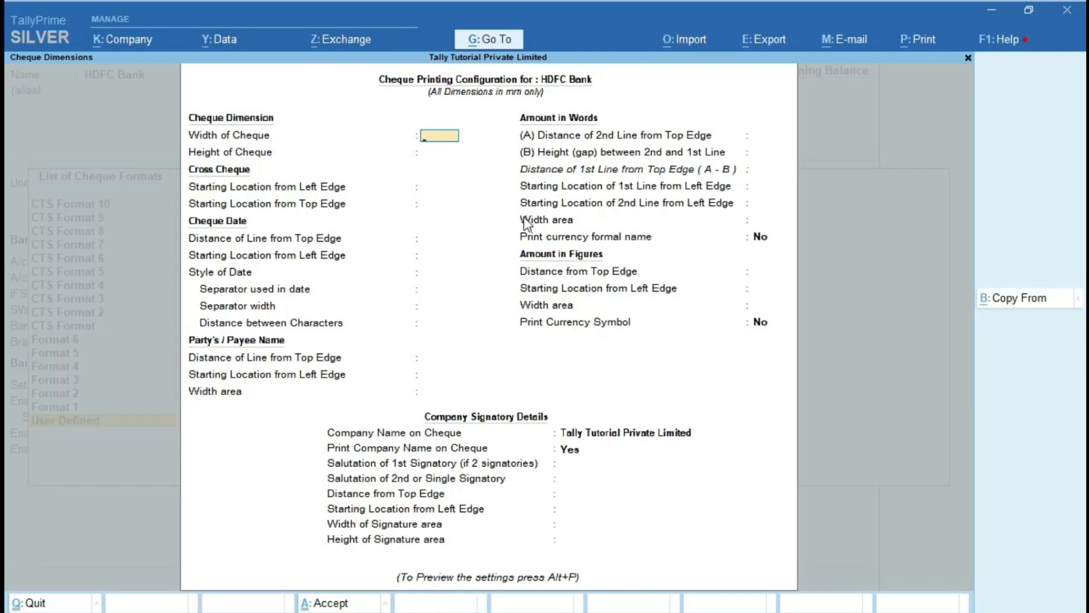
{"action": "key", "text": "Escape"}
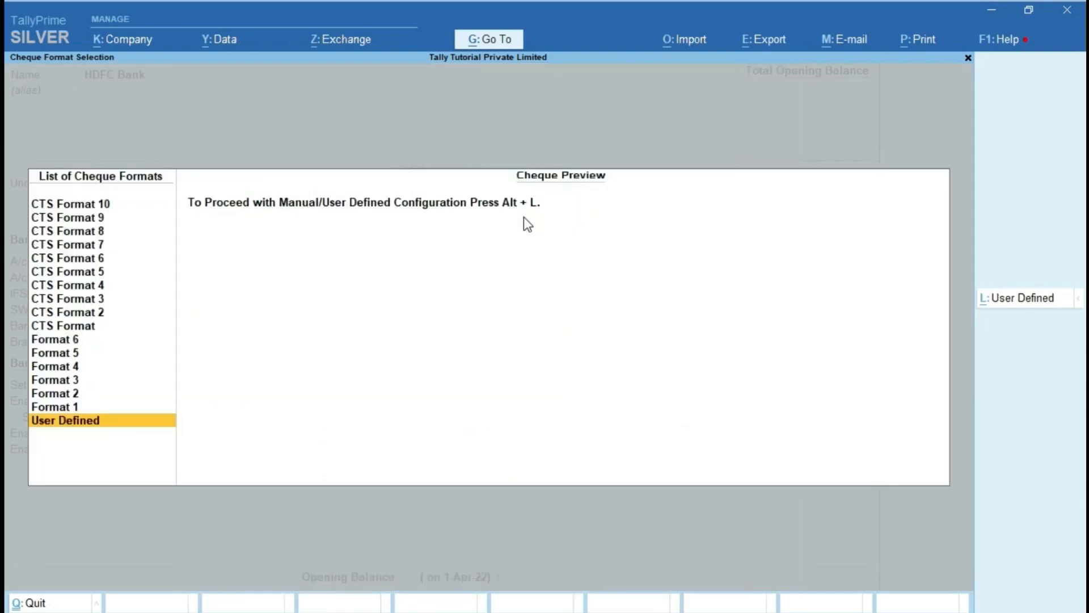
{"action": "key", "text": "Down"}
{"action": "key", "text": "Down"}
{"action": "key", "text": "Down"}
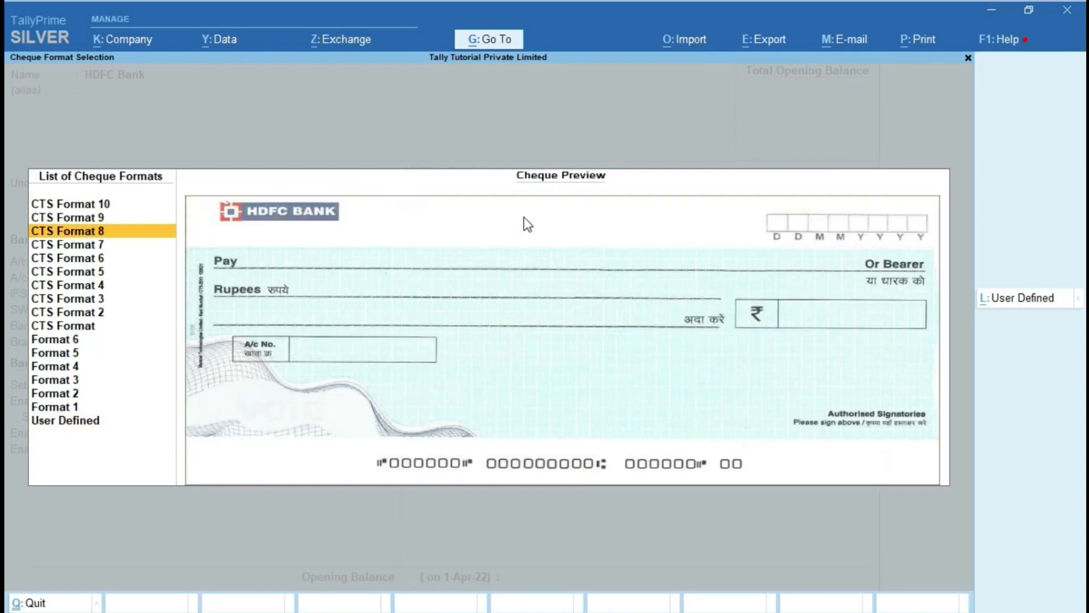
{"action": "key", "text": "Down"}
{"action": "key", "text": "Down"}
{"action": "key", "text": "Down"}
{"action": "key", "text": "Down"}
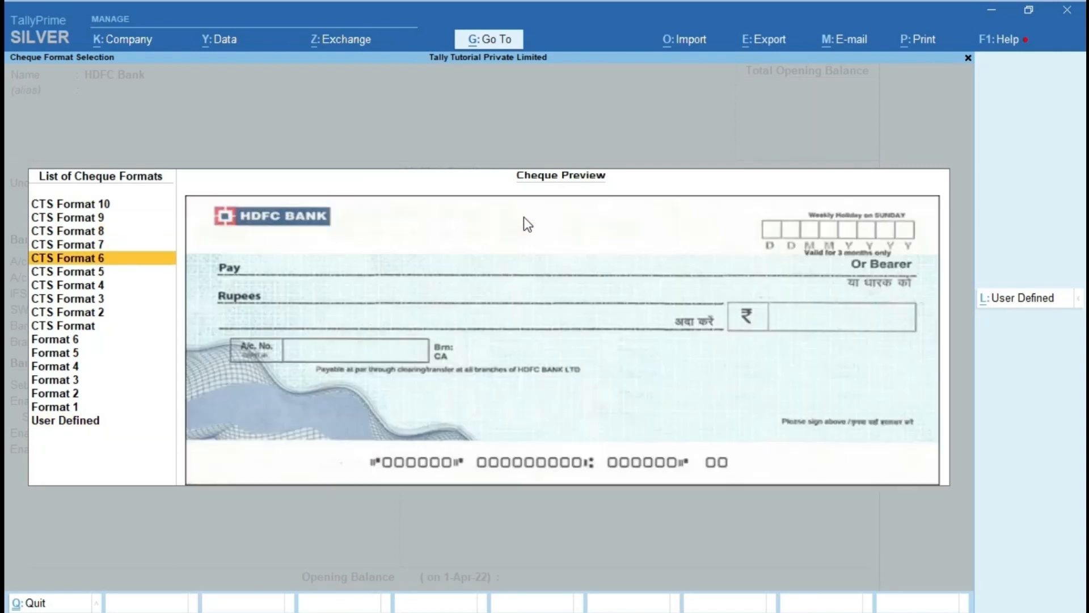
{"action": "key", "text": "Down"}
{"action": "key", "text": "Down"}
{"action": "key", "text": "Down"}
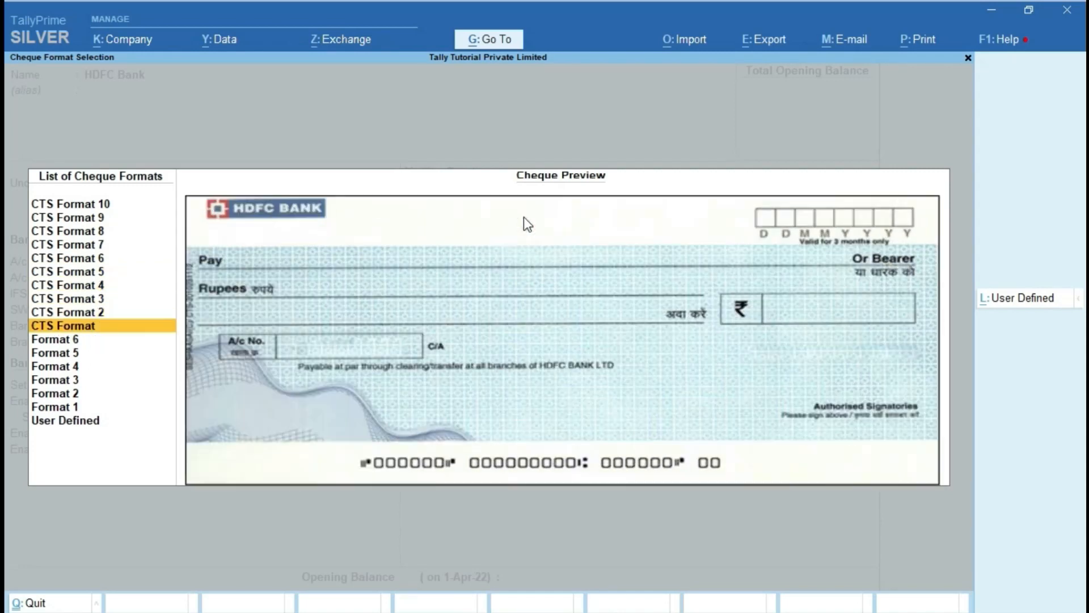
{"action": "key", "text": "Down"}
Step: Select plain CTS Format, leave company name and first signatory salutation blank, and request a sample print
{"action": "key", "text": "Up"}
{"action": "key", "text": "Return"}
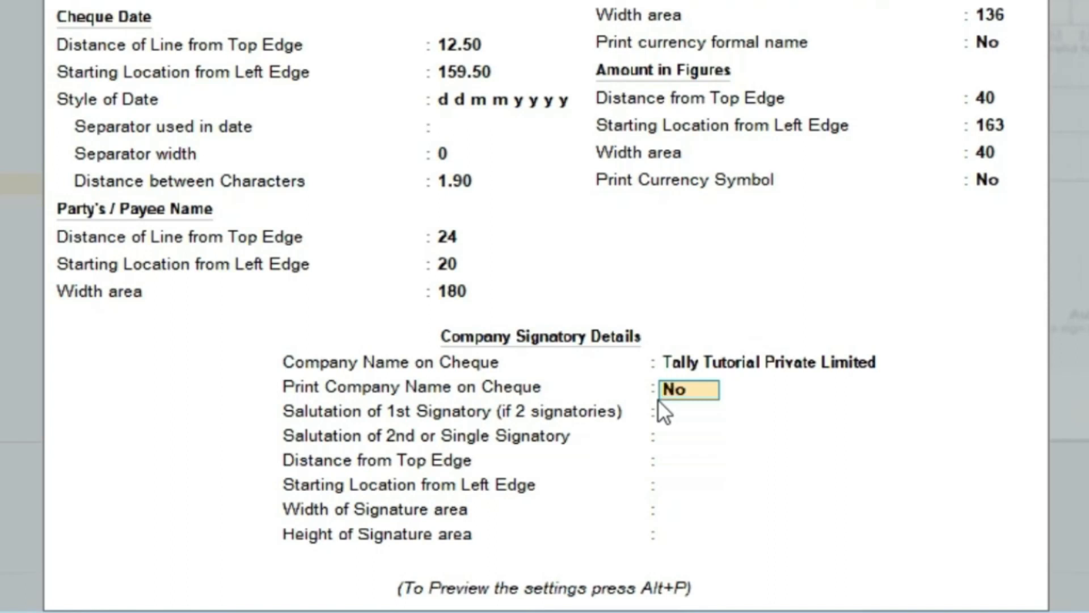
{"action": "key", "text": "Return"}
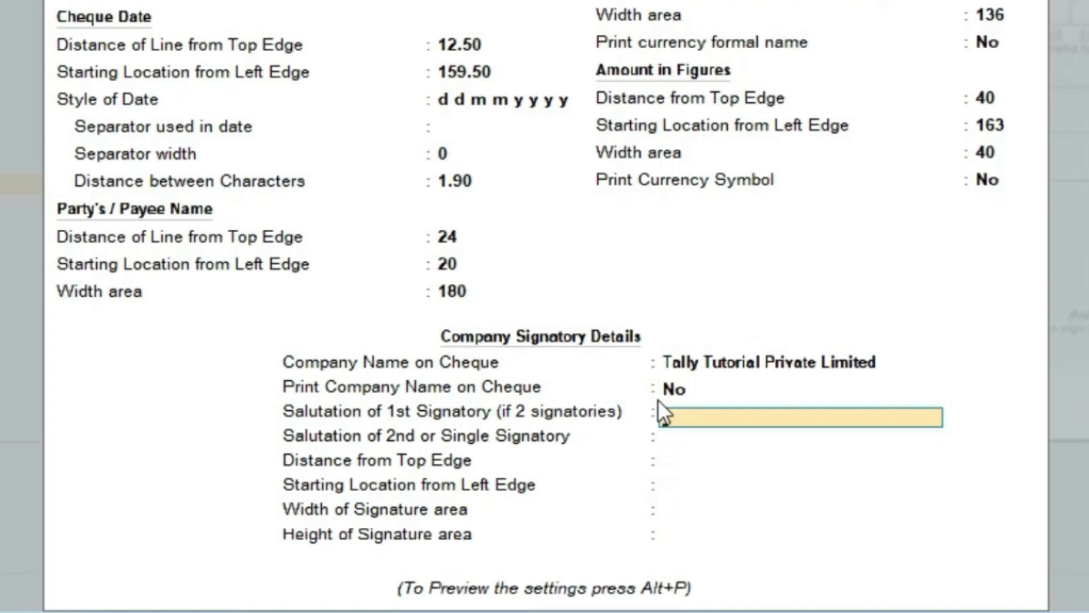
{"action": "key", "text": "Return"}
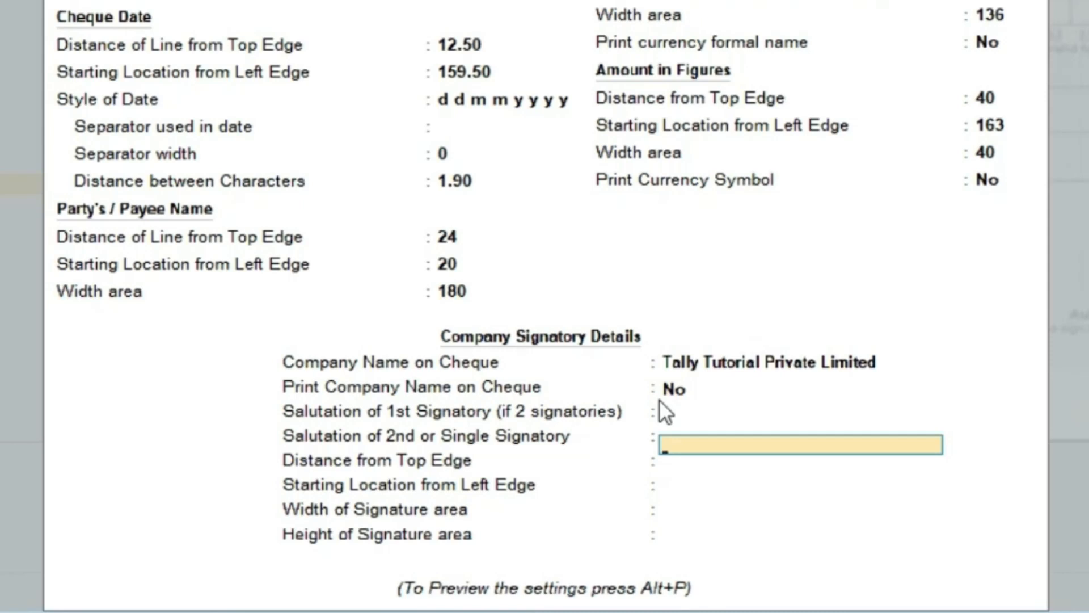
{"action": "key", "text": "alt+p"}
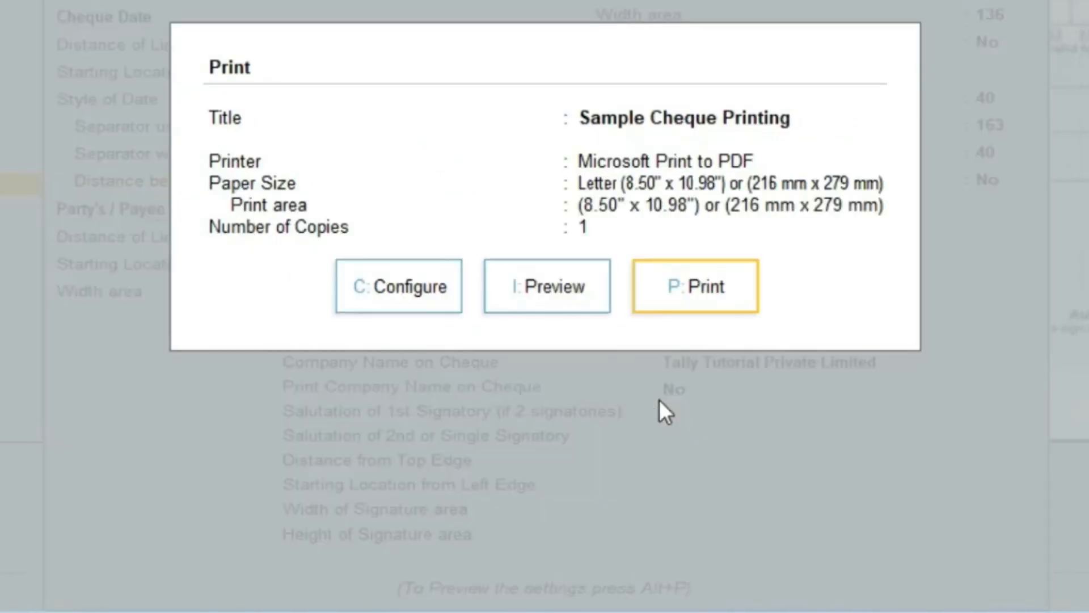
Step: Preview the sample cheque, zoom in and back out, then close the preview
{"action": "key", "text": "Left"}
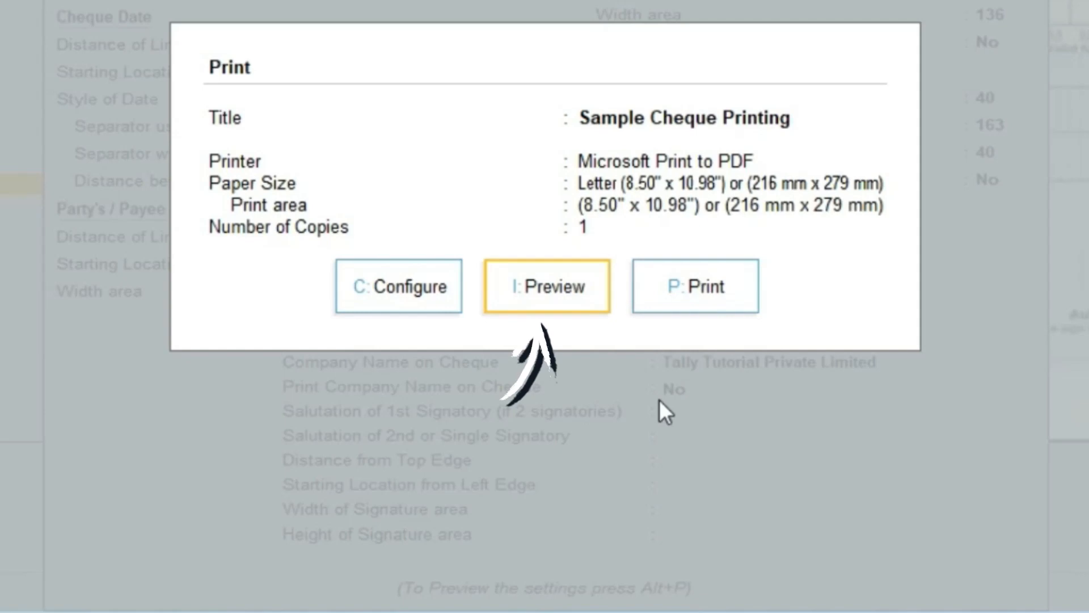
{"action": "key", "text": "Return"}
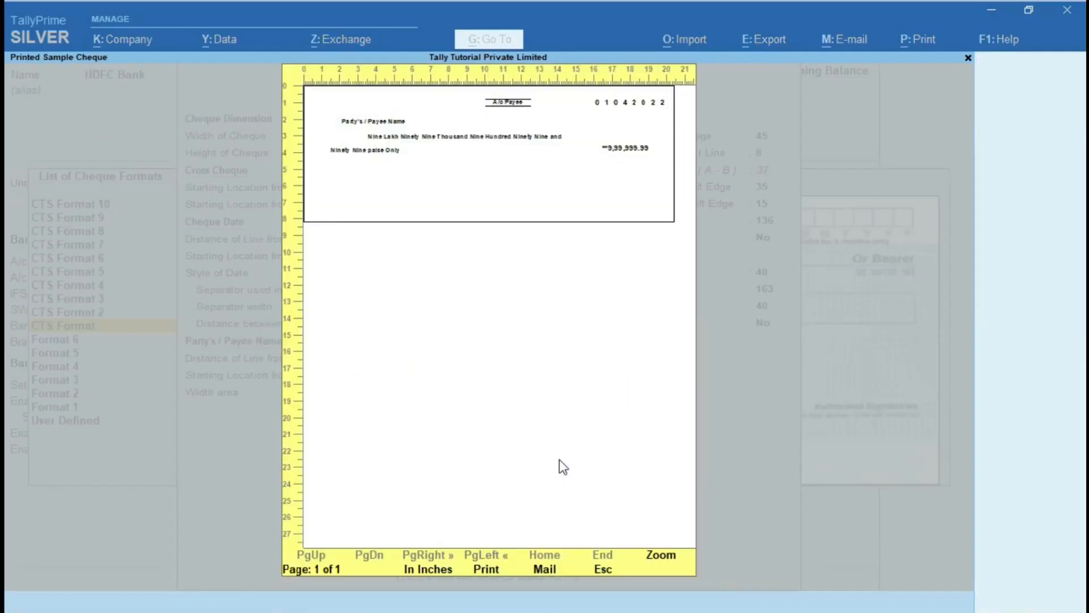
{"action": "key", "text": "alt+z"}
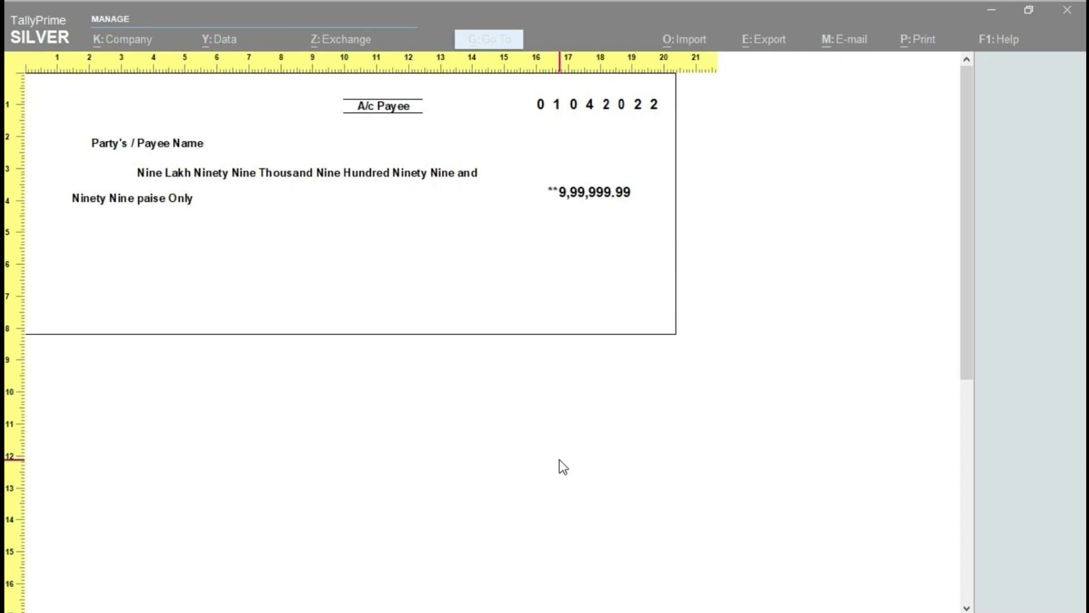
{"action": "key", "text": "alt+z"}
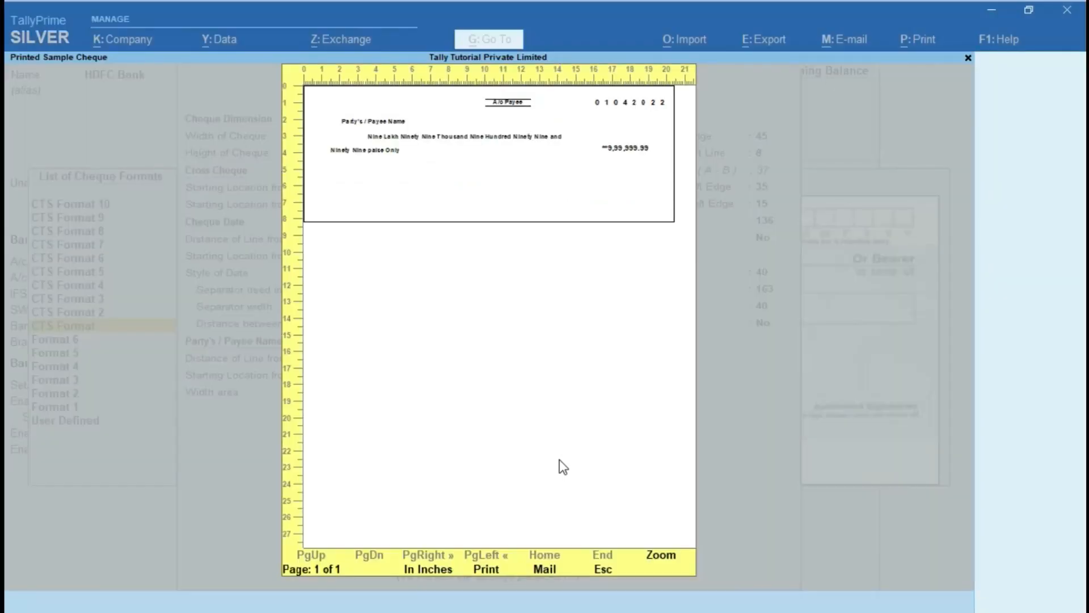
{"action": "key", "text": "Escape"}
{"action": "key", "text": "Escape"}
{"action": "key", "text": "Escape"}
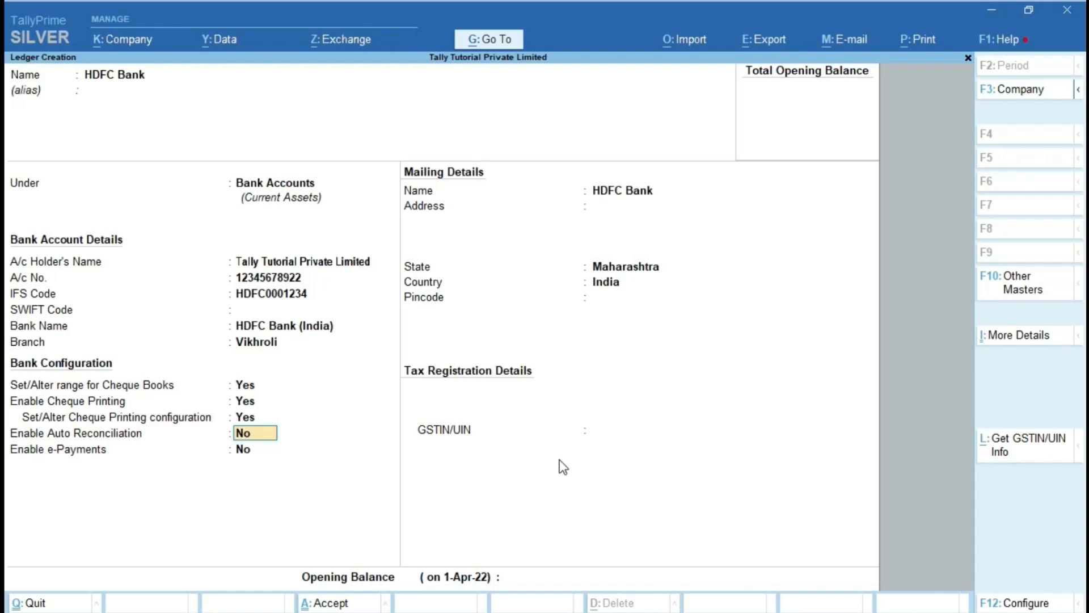
Step: Skip the remaining bank, mailing and tax fields and accept the HDFC Bank ledger
{"action": "key", "text": "Return"}
{"action": "key", "text": "Return"}
{"action": "key", "text": "Return"}
{"action": "key", "text": "Return"}
{"action": "key", "text": "Return"}
{"action": "key", "text": "Return"}
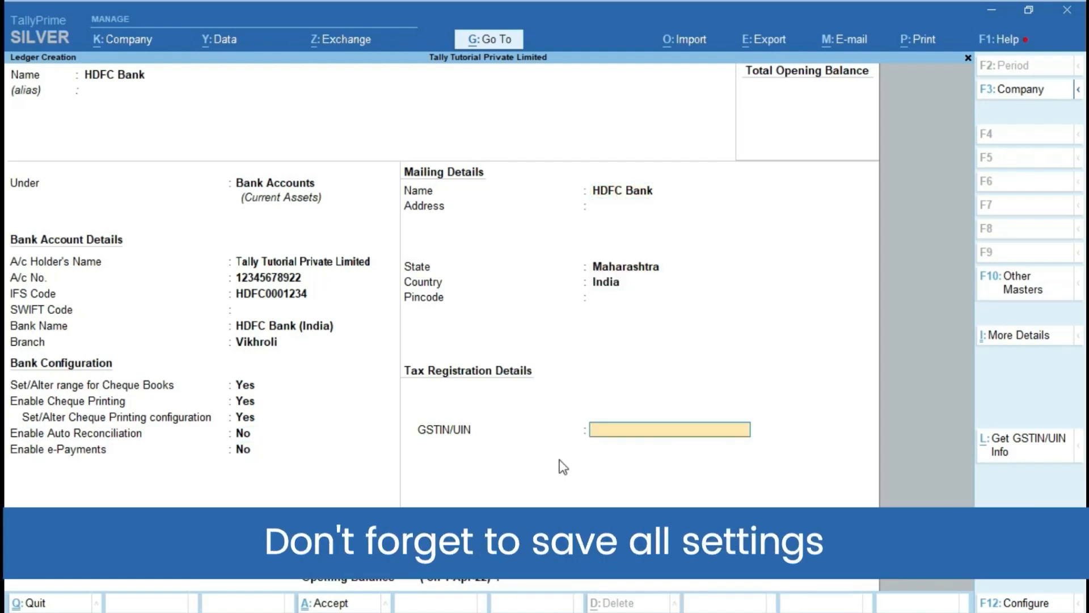
{"action": "key", "text": "Return"}
{"action": "key", "text": "Return"}
{"action": "key", "text": "Return"}
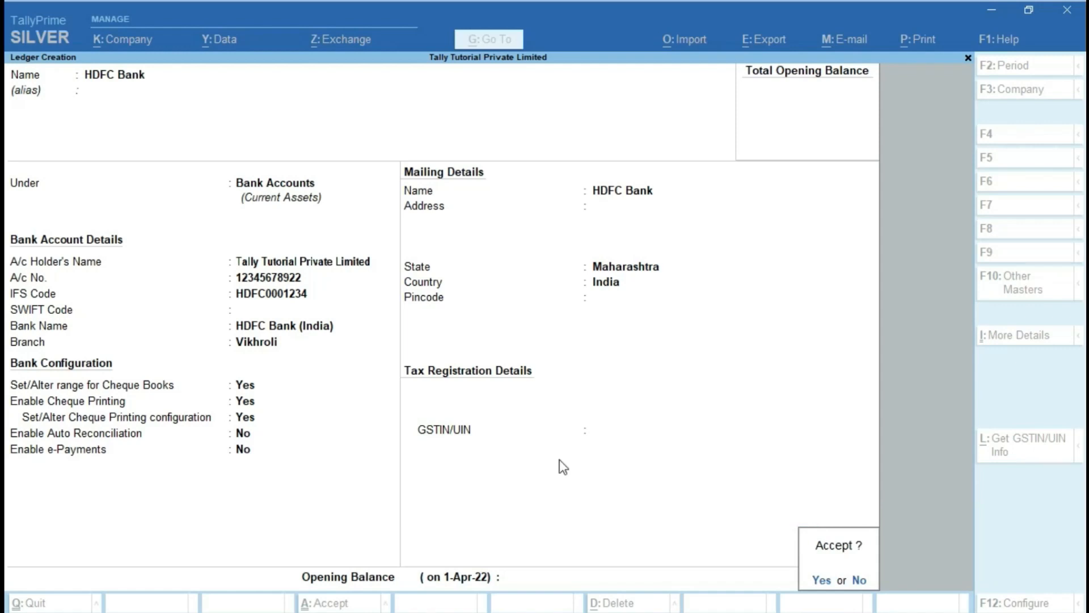
{"action": "key", "text": "Return"}
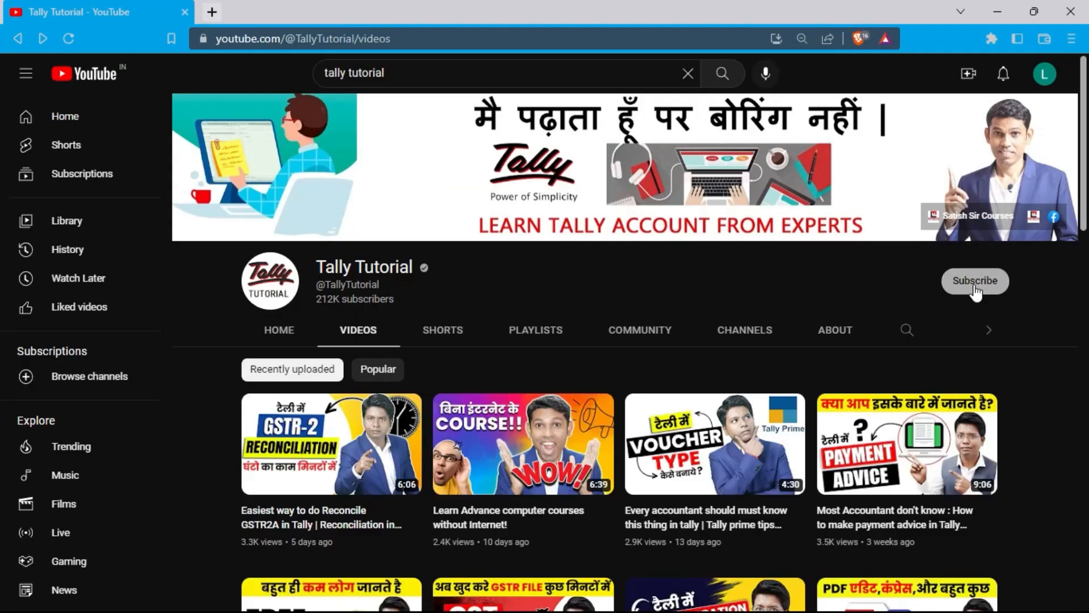
Step: Subscribe to the Tally Tutorial channel with the bell set to All notifications
{"action": "left_click", "coordinate": [971, 282]}
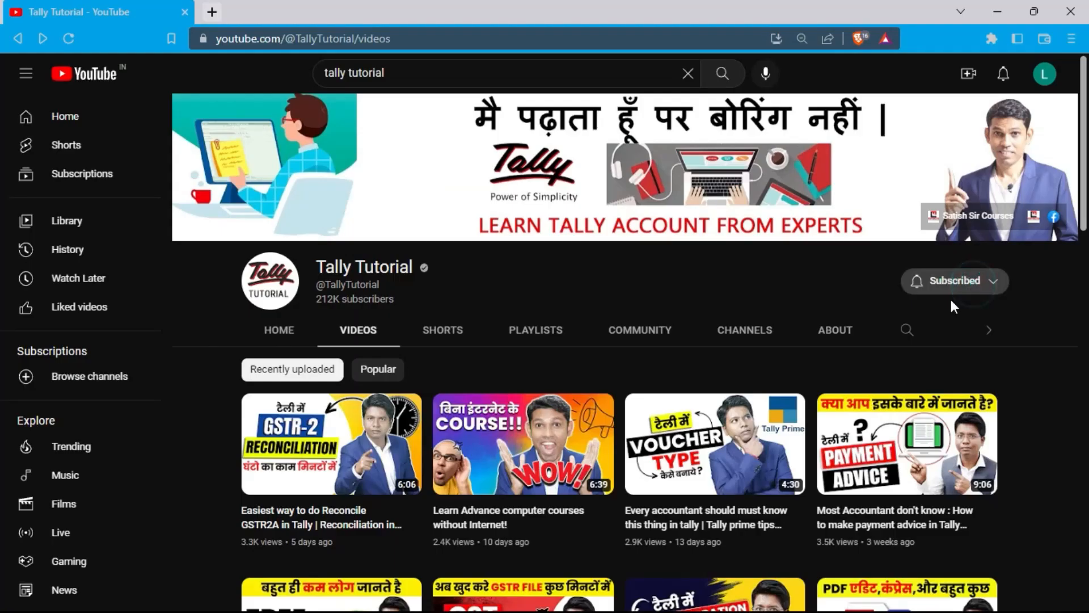
{"action": "left_click", "coordinate": [994, 281]}
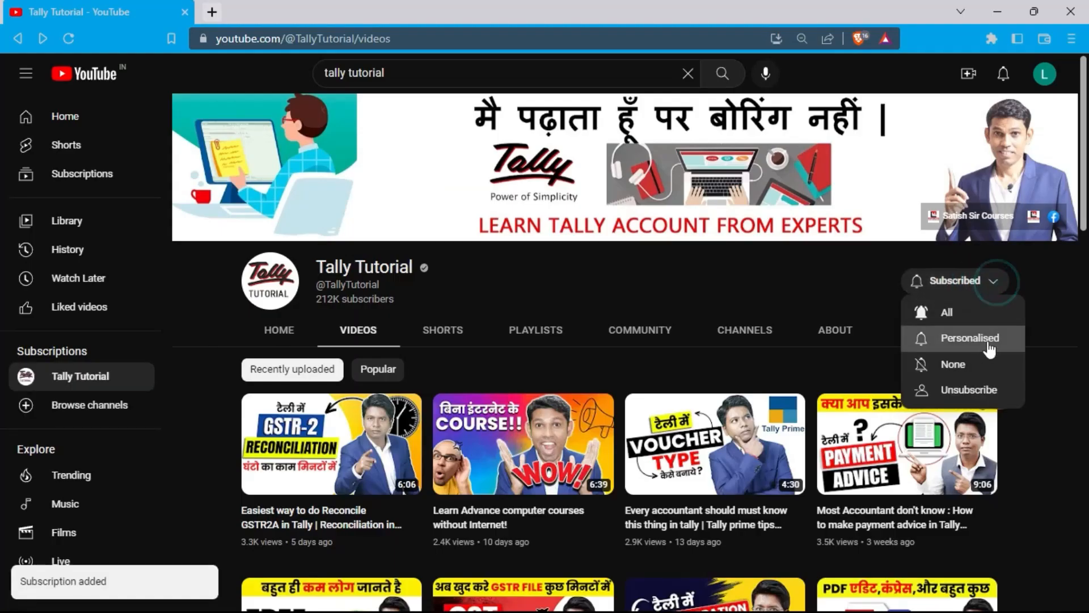
{"action": "left_click", "coordinate": [946, 312]}
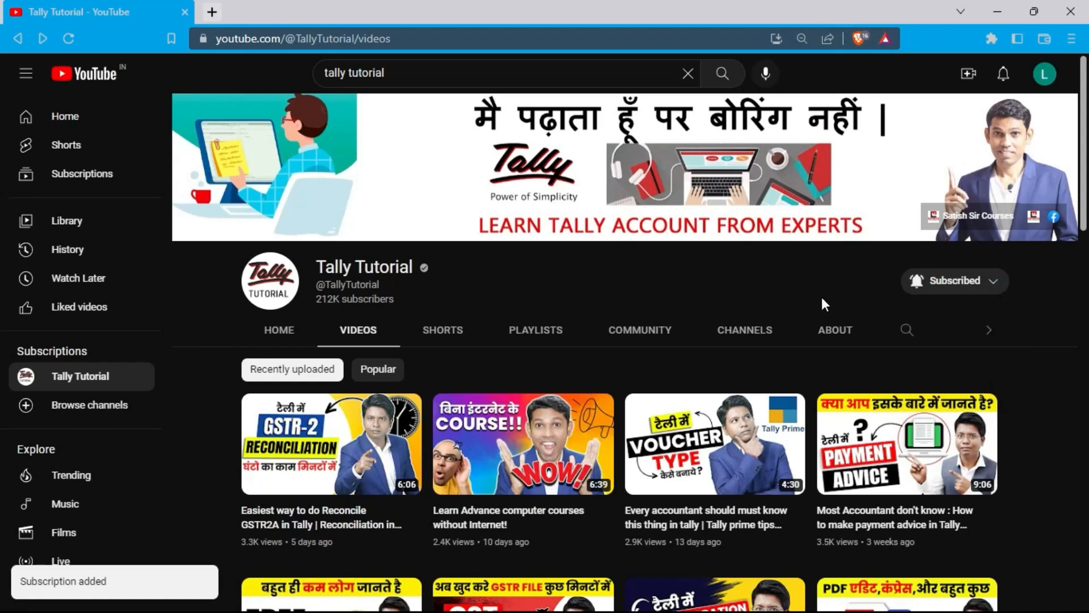